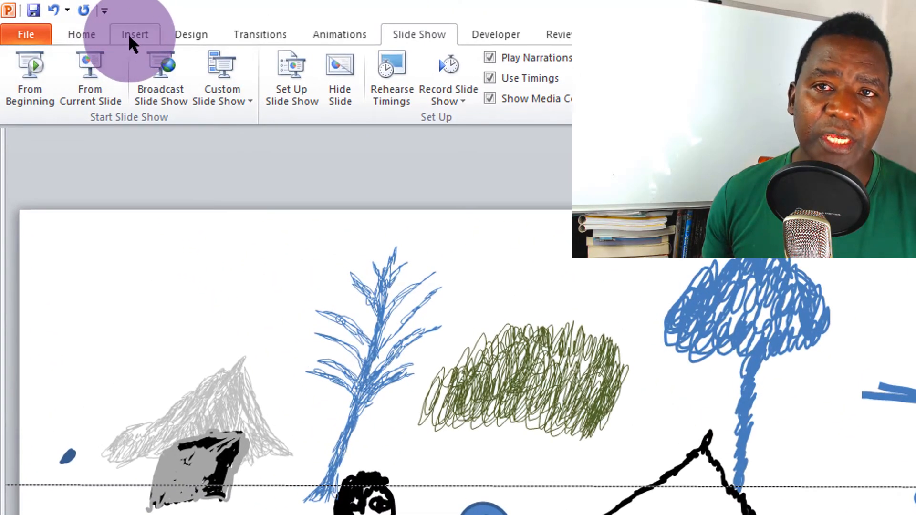
# Draw a flat tree canopy of horizontal Scribble strokes above the blue hut and move it clear of the blue tree
pyautogui.click(114, 30)
pyautogui.click(256, 91)
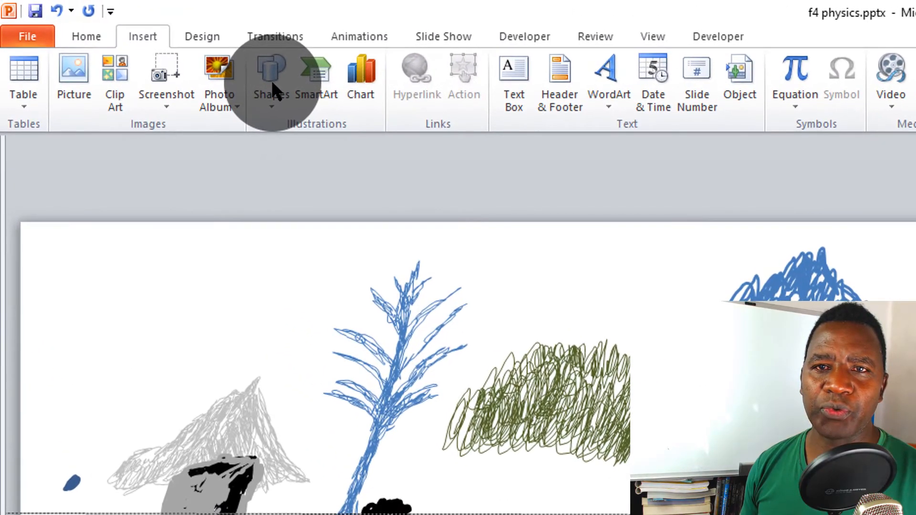
pyautogui.click(271, 80)
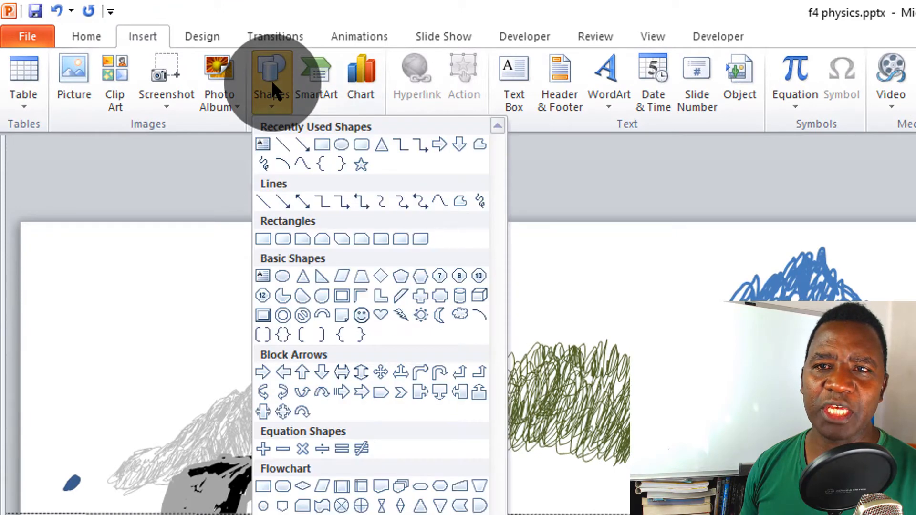
pyautogui.click(263, 164)
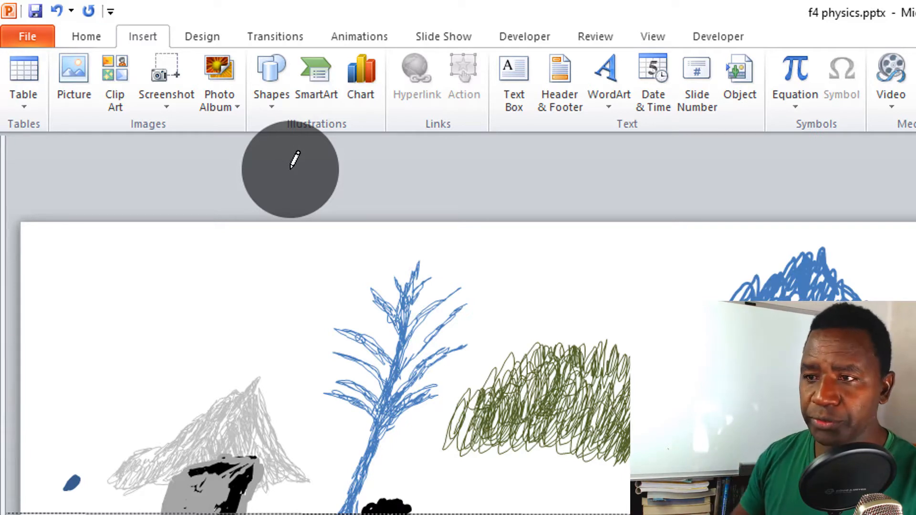
pyautogui.click(294, 159)
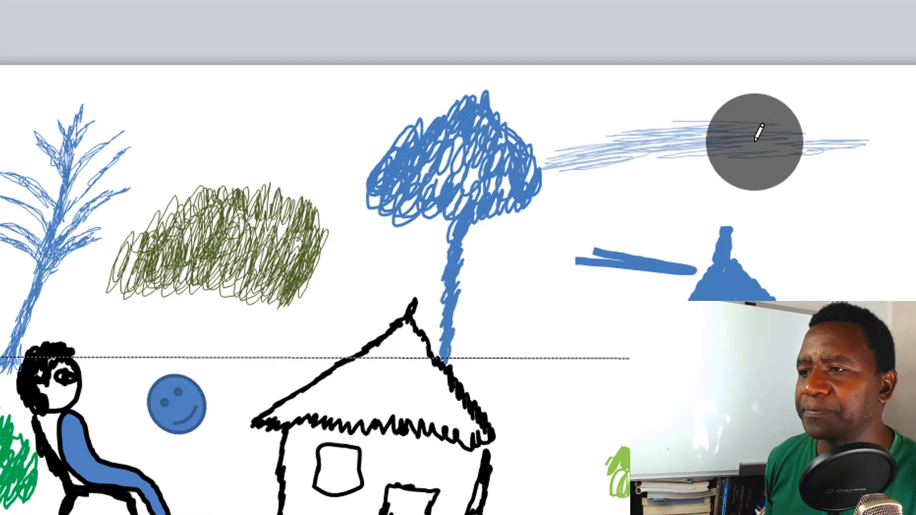
pyautogui.moveTo(686, 133); pyautogui.dragTo(577, 143)
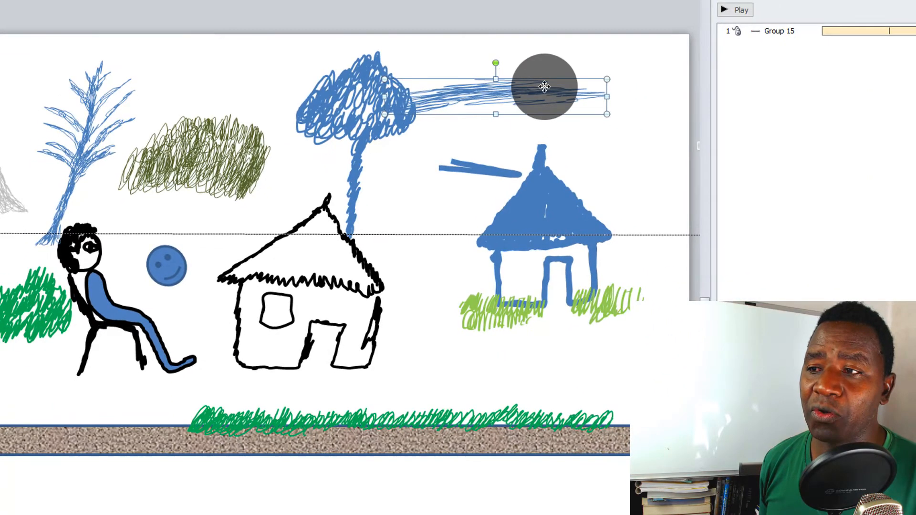
pyautogui.moveTo(564, 98)
pyautogui.mouseDown()
pyautogui.moveTo(572, 104)
pyautogui.moveTo(615, 90)
pyautogui.mouseUp()
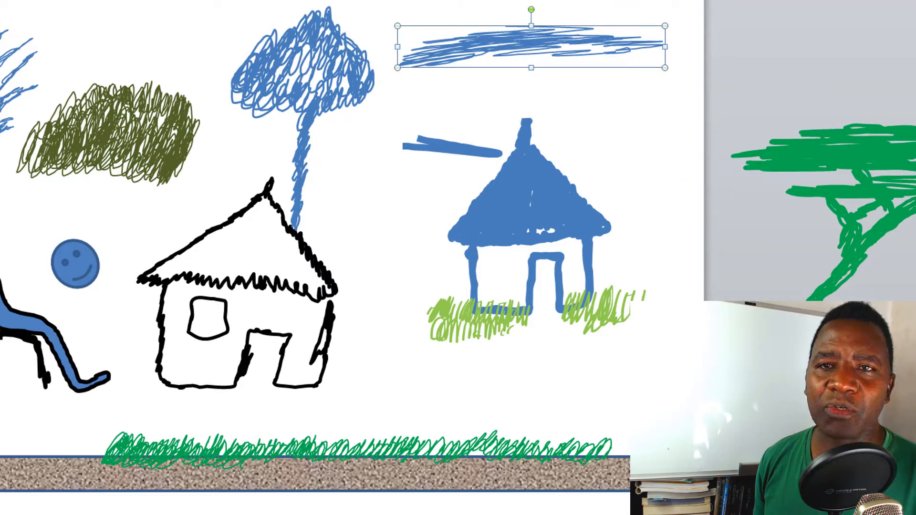
# Scribble a slanted trunk with two branches beneath the flat canopy, about 4.11 cm high and 4.21 cm wide
pyautogui.click(19, 1)
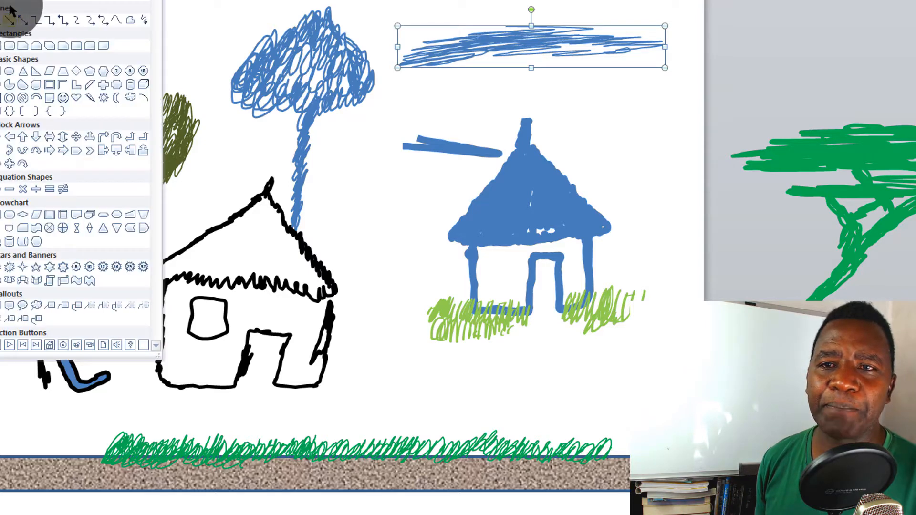
pyautogui.click(146, 18)
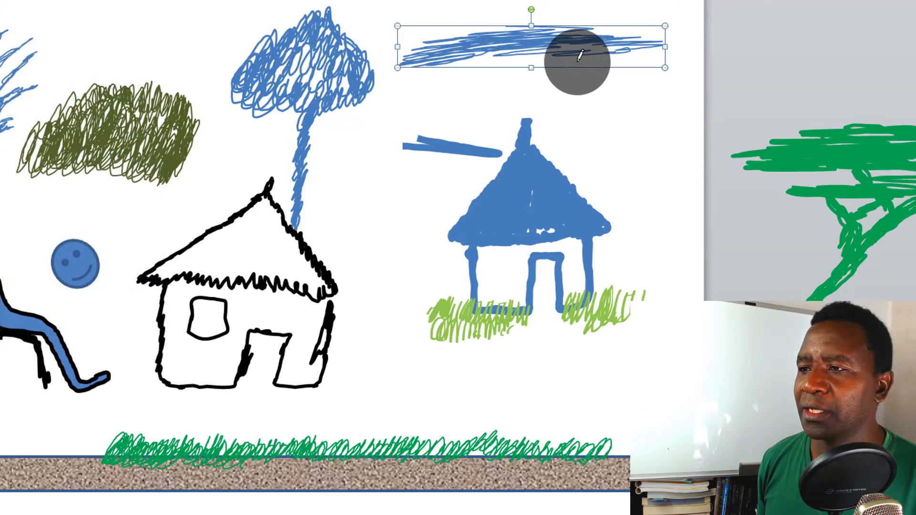
pyautogui.moveTo(590, 53)
pyautogui.mouseDown()
pyautogui.moveTo(509, 90)
pyautogui.moveTo(445, 184)
pyautogui.moveTo(513, 89)
pyautogui.moveTo(594, 48)
pyautogui.moveTo(508, 86)
pyautogui.moveTo(450, 59)
pyautogui.moveTo(475, 78)
pyautogui.moveTo(482, 65)
pyautogui.moveTo(502, 86)
pyautogui.moveTo(441, 57)
pyautogui.moveTo(499, 105)
pyautogui.moveTo(426, 213)
pyautogui.mouseUp()
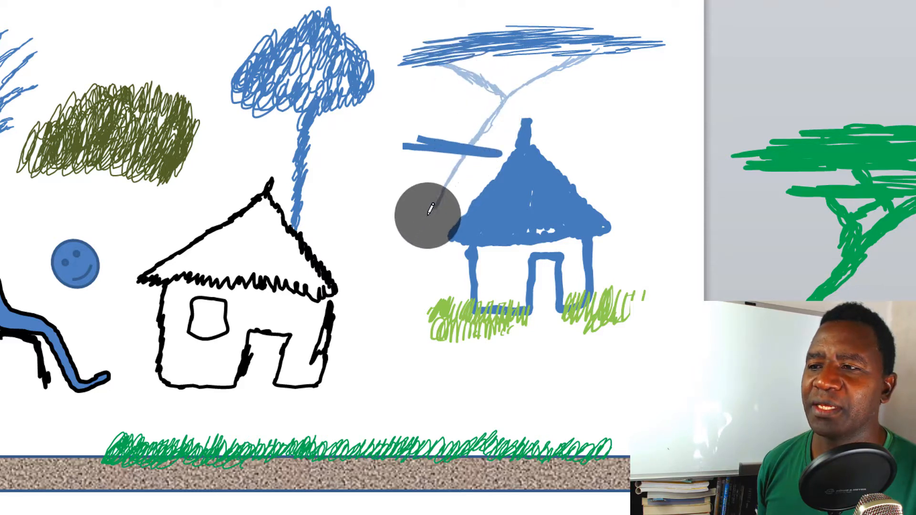
pyautogui.press('Escape')
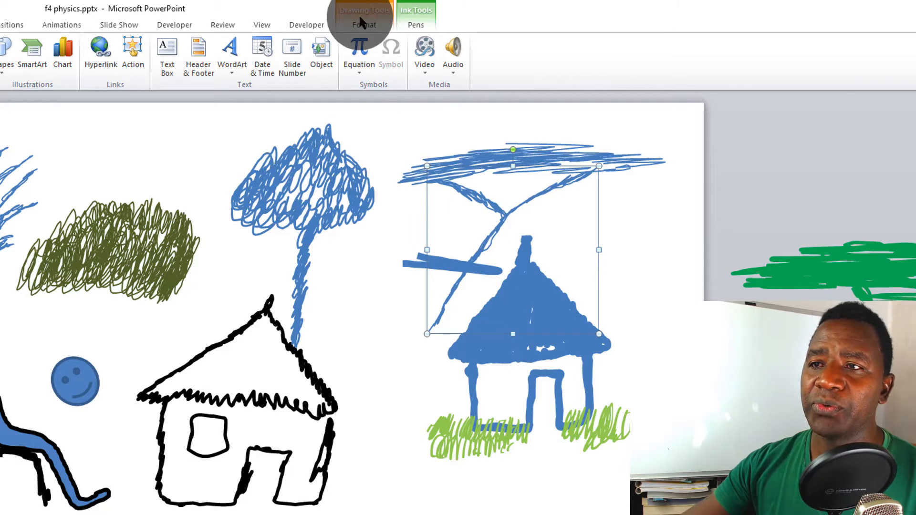
# Change the outline colour of the new tree's trunk and canopy to the standard green
pyautogui.click(364, 26)
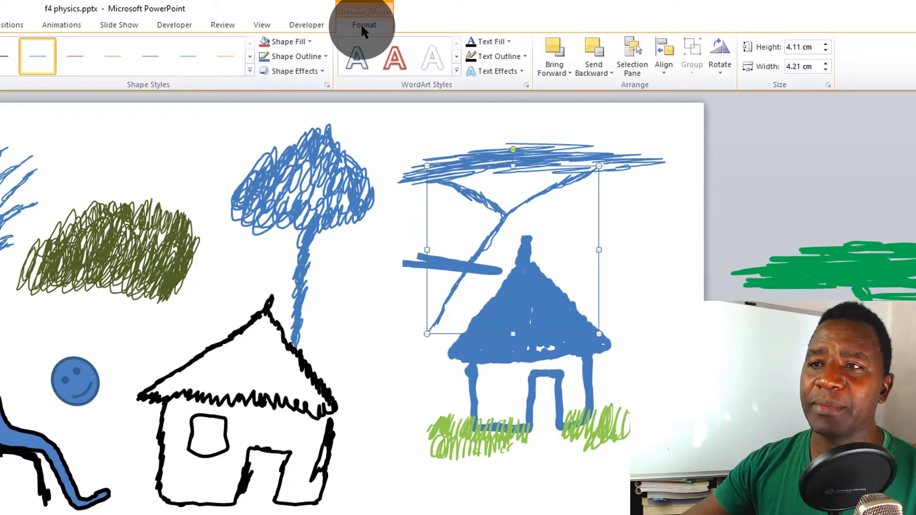
pyautogui.click(310, 54)
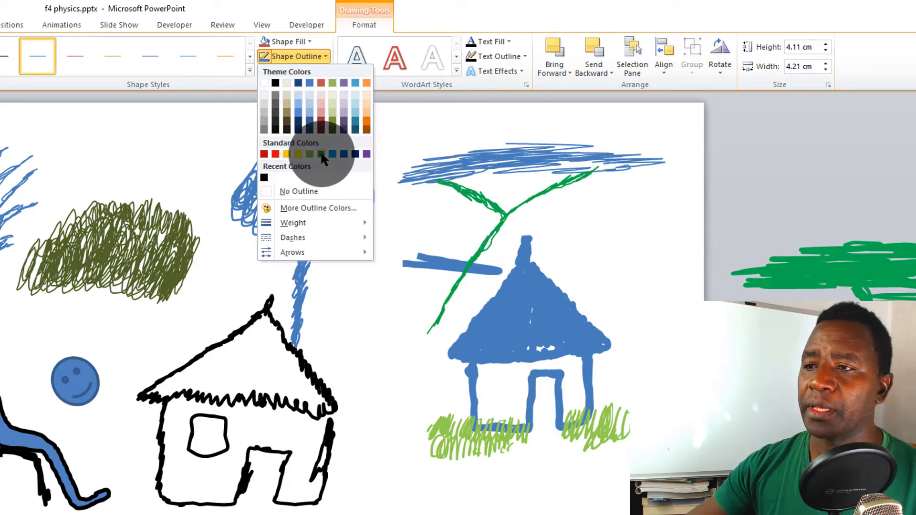
pyautogui.click(501, 159)
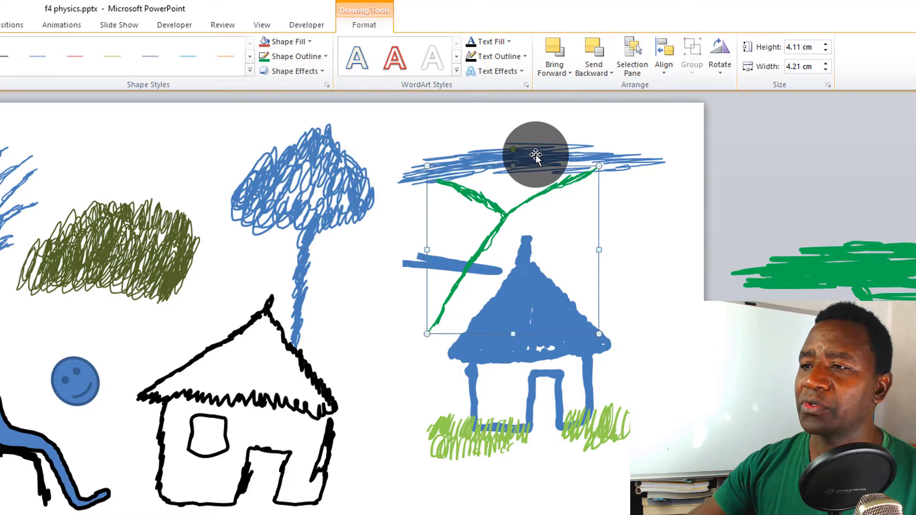
pyautogui.click(536, 154)
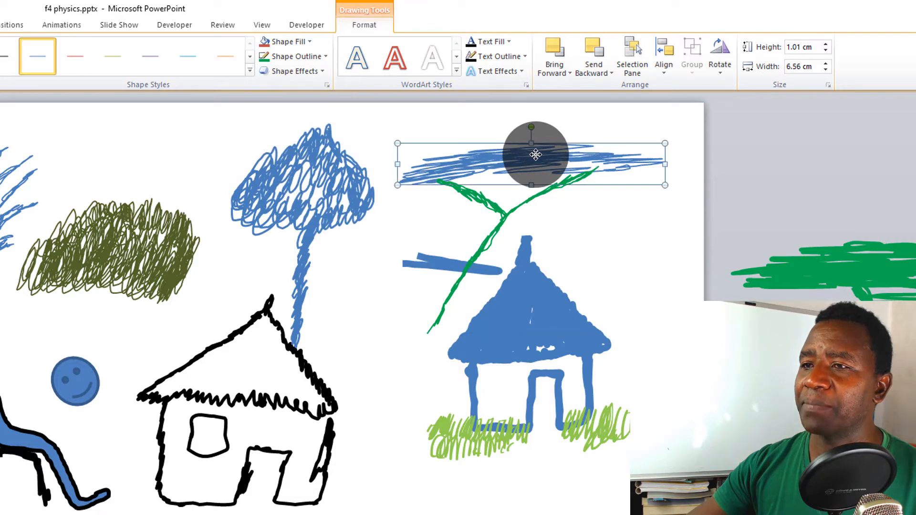
pyautogui.click(266, 56)
pyautogui.click(642, 233)
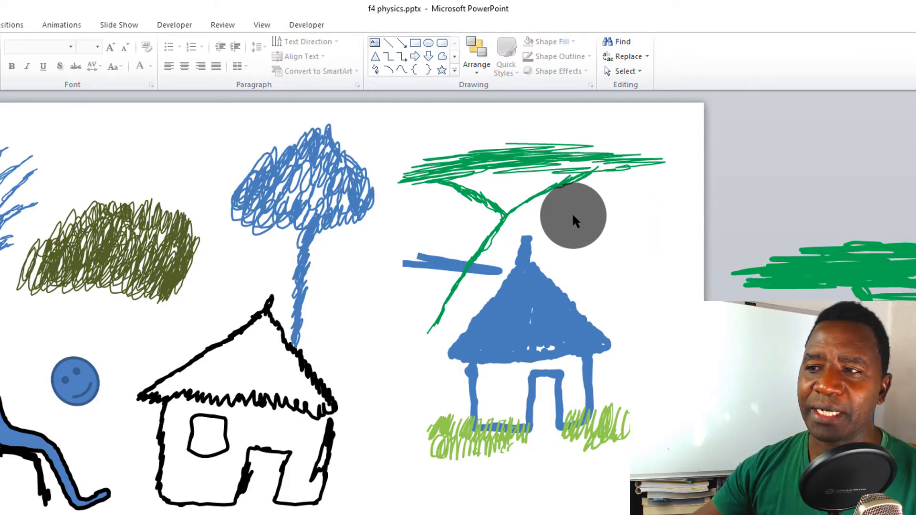
# Group the green canopy and trunk into a single tree object
pyautogui.click(514, 164)
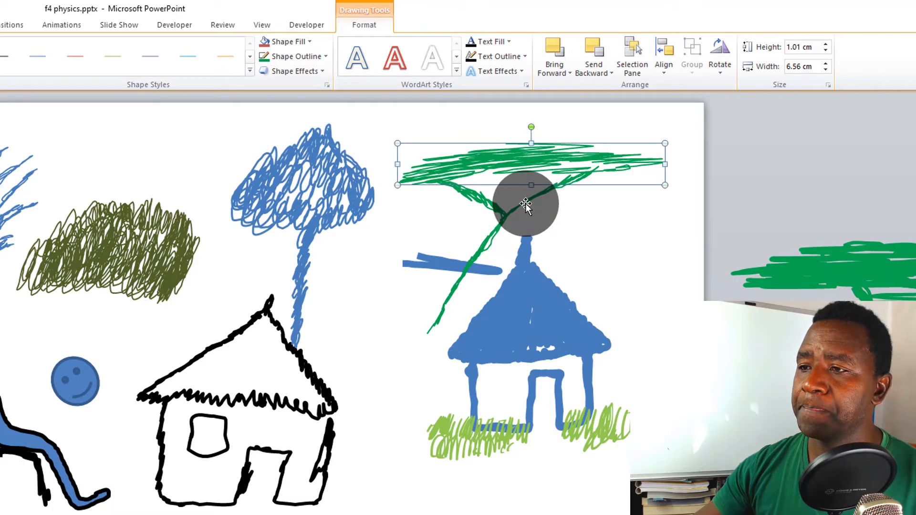
pyautogui.keyDown('shift'); pyautogui.click(524, 202); pyautogui.keyUp('shift')
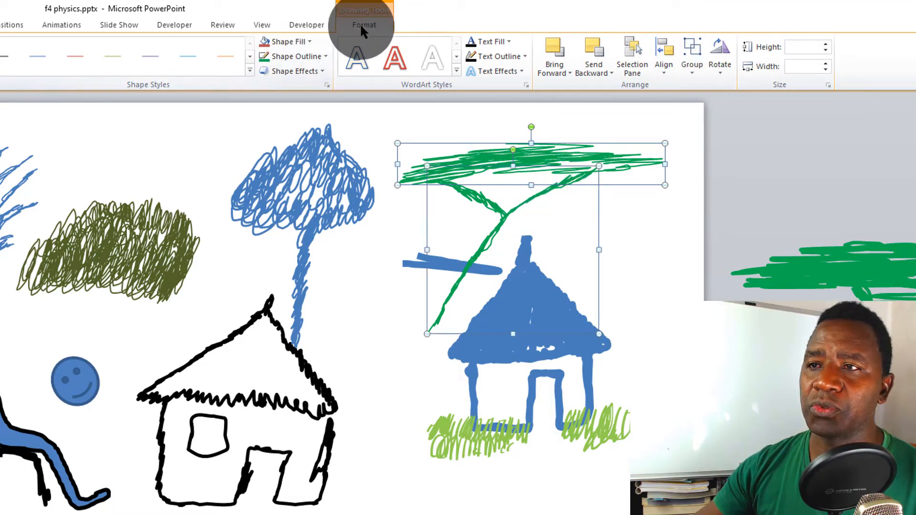
pyautogui.click(692, 66)
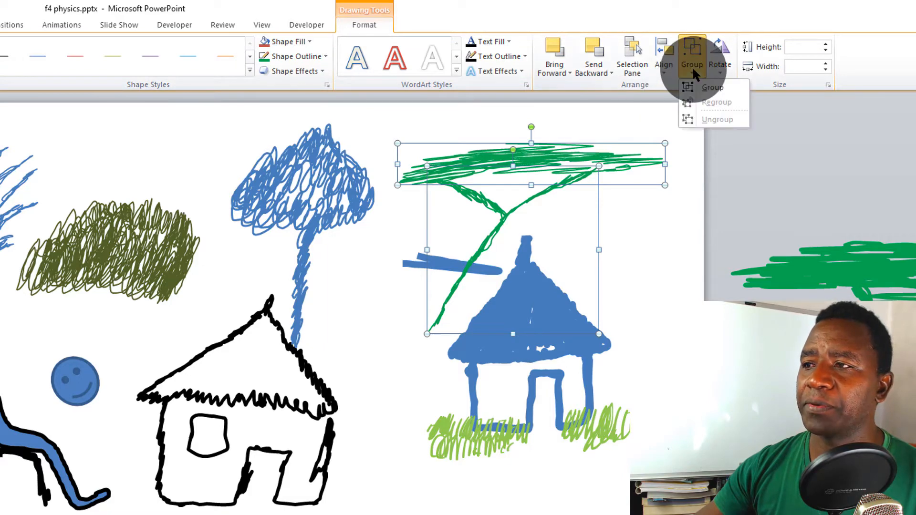
pyautogui.click(710, 87)
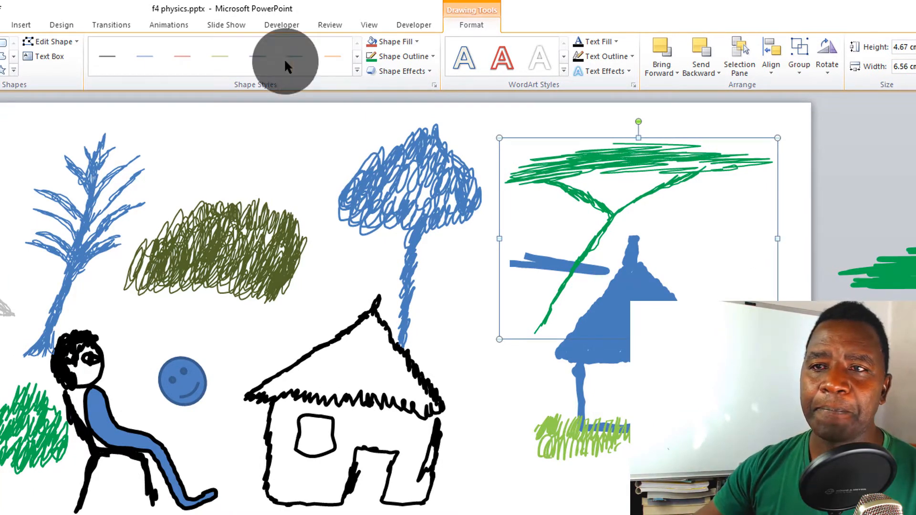
# Add a Left motion path animation to the grouped green tree
pyautogui.click(169, 25)
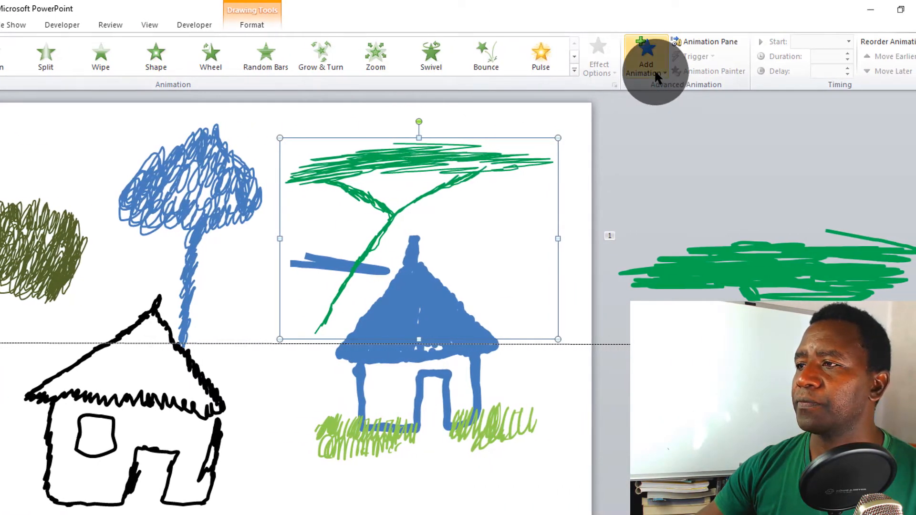
pyautogui.click(655, 74)
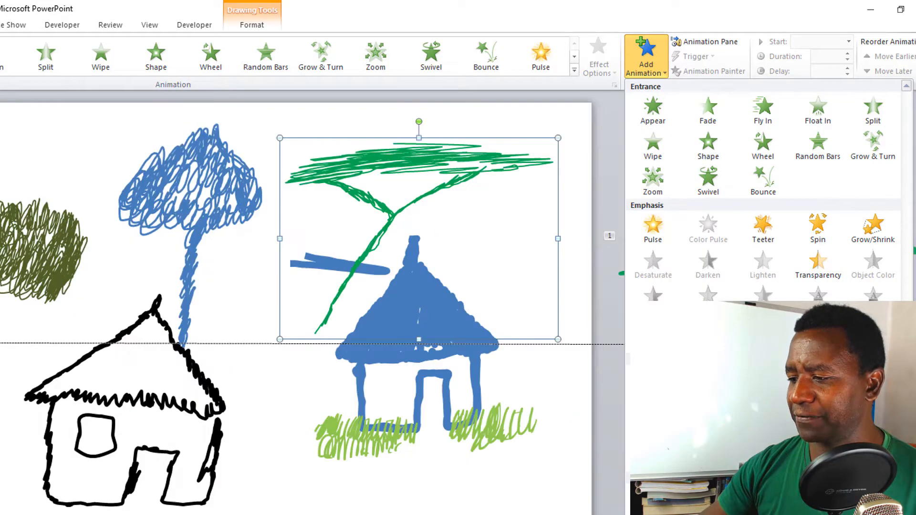
pyautogui.click(677, 512)
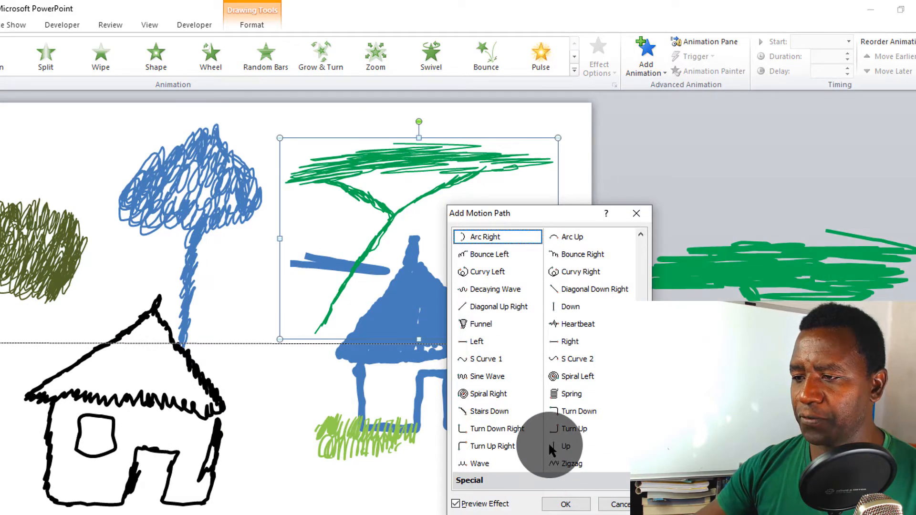
pyautogui.doubleClick(477, 341)
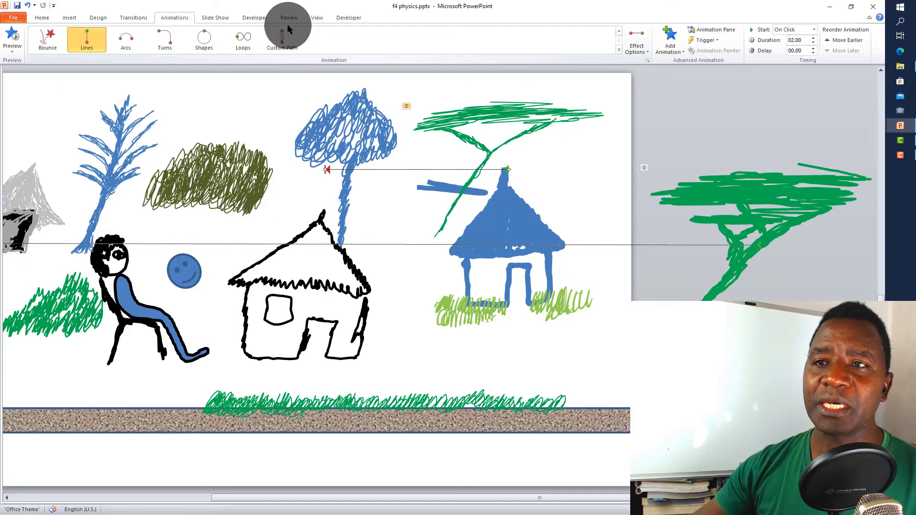
# Play the slide show from the current slide to check both tree animations, and end the show
pyautogui.click(222, 19)
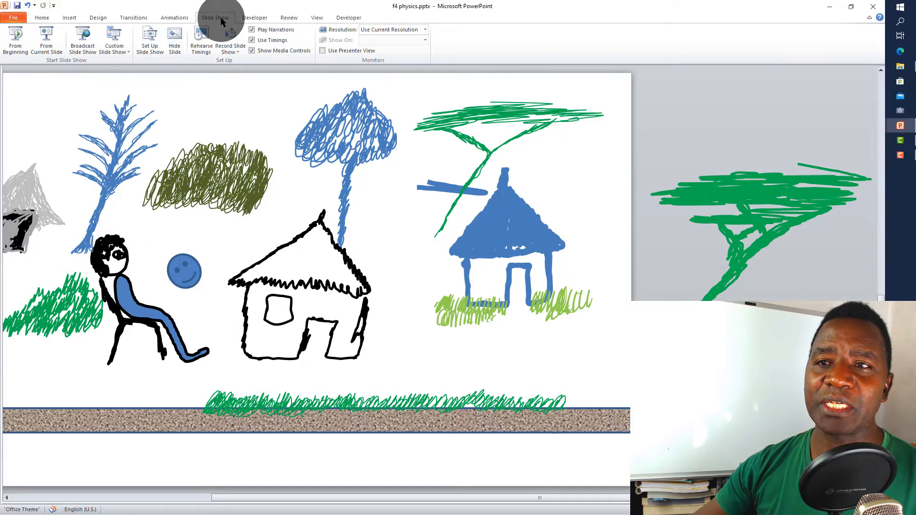
pyautogui.click(46, 50)
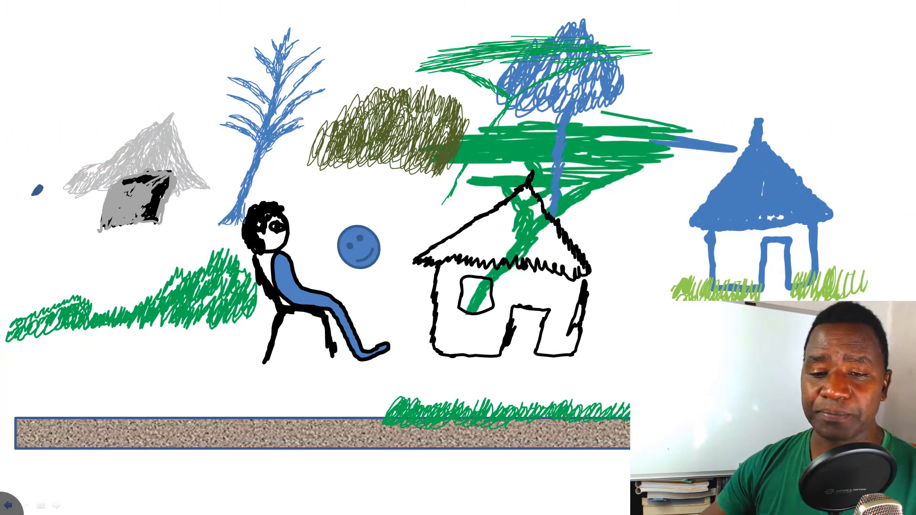
pyautogui.click(42, 504)
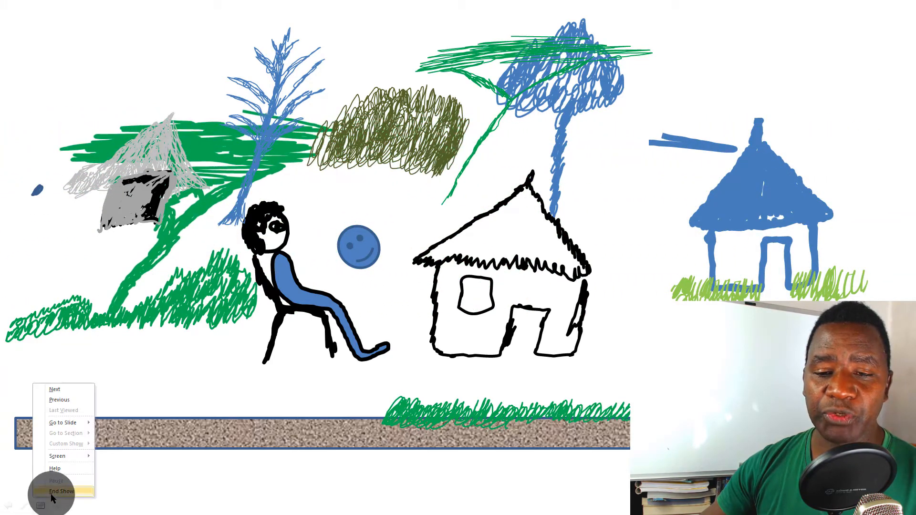
pyautogui.click(54, 495)
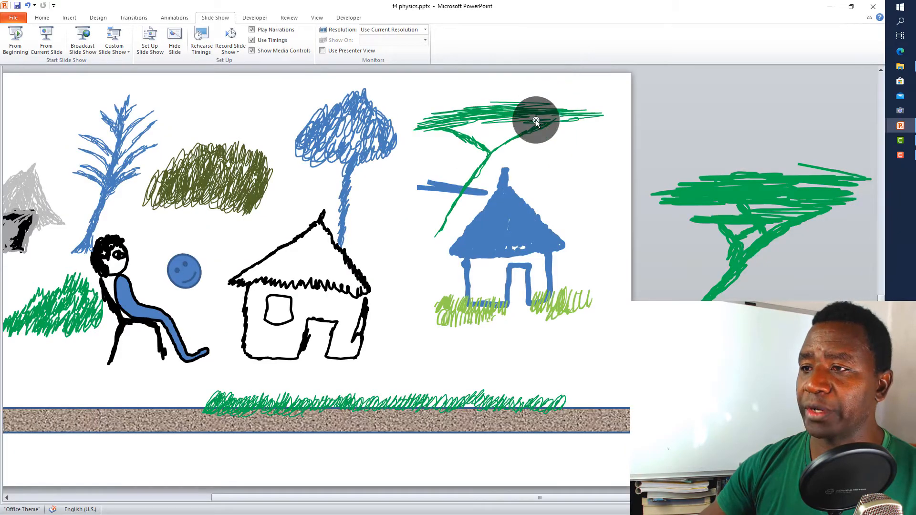
# Show the list of animations and extend the new tree's motion path leftward to end above the grey hut
pyautogui.click(170, 19)
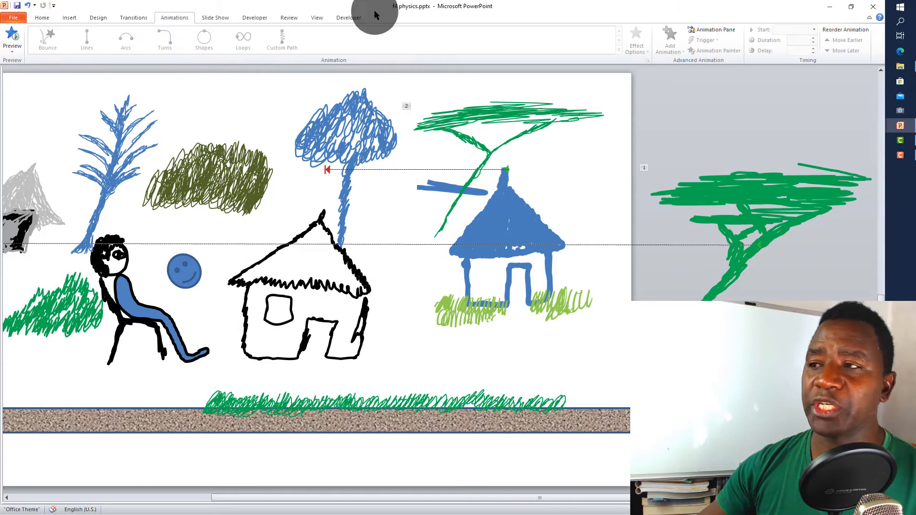
pyautogui.click(711, 29)
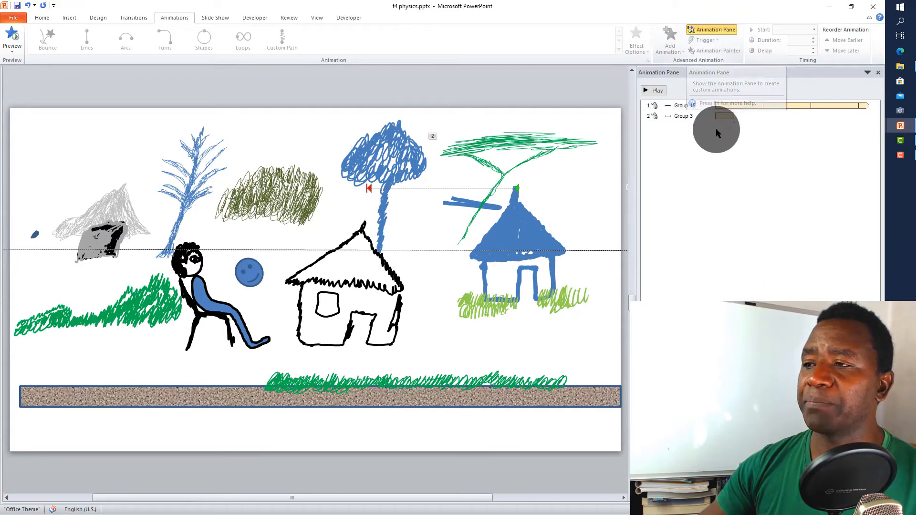
pyautogui.click(724, 115)
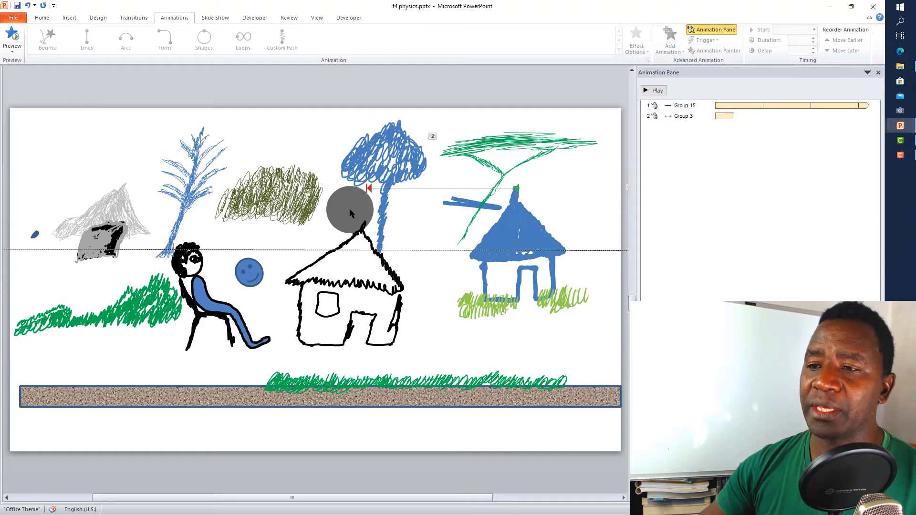
pyautogui.click(384, 190)
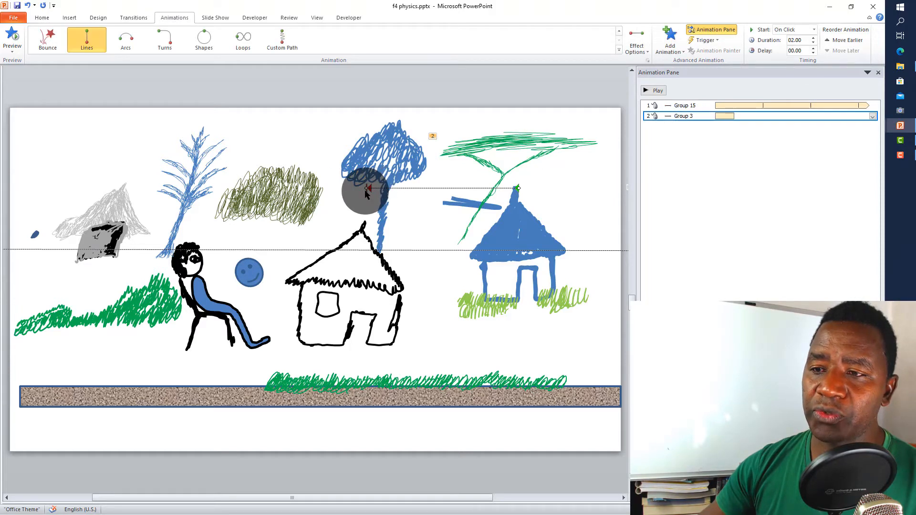
pyautogui.moveTo(362, 188)
pyautogui.mouseDown()
pyautogui.moveTo(200, 180)
pyautogui.moveTo(128, 198)
pyautogui.moveTo(81, 199)
pyautogui.moveTo(63, 188)
pyautogui.mouseUp()
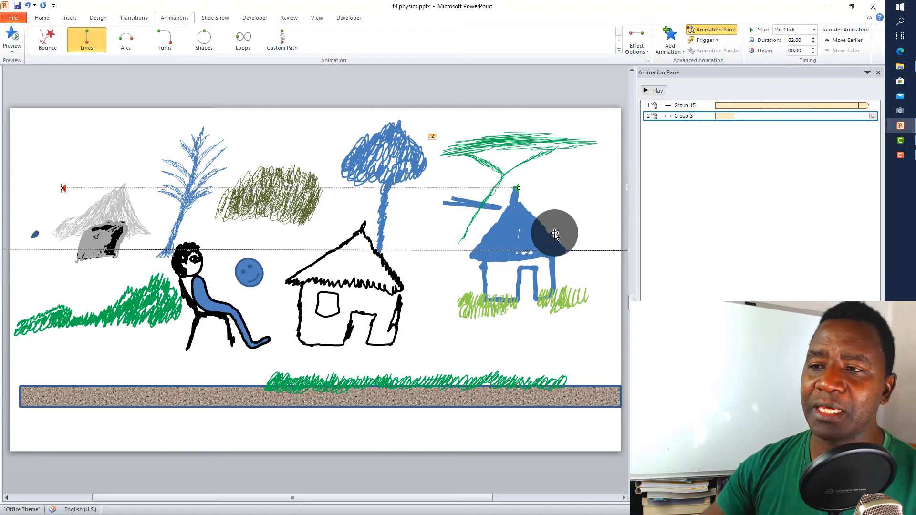
# Zoom the slide out far enough to show the areas beyond both of its side edges
pyautogui.click(316, 18)
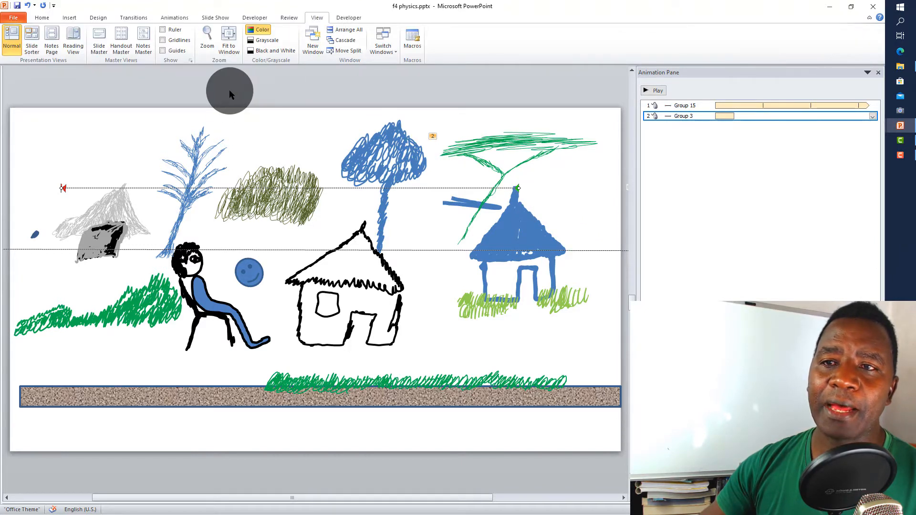
pyautogui.click(207, 48)
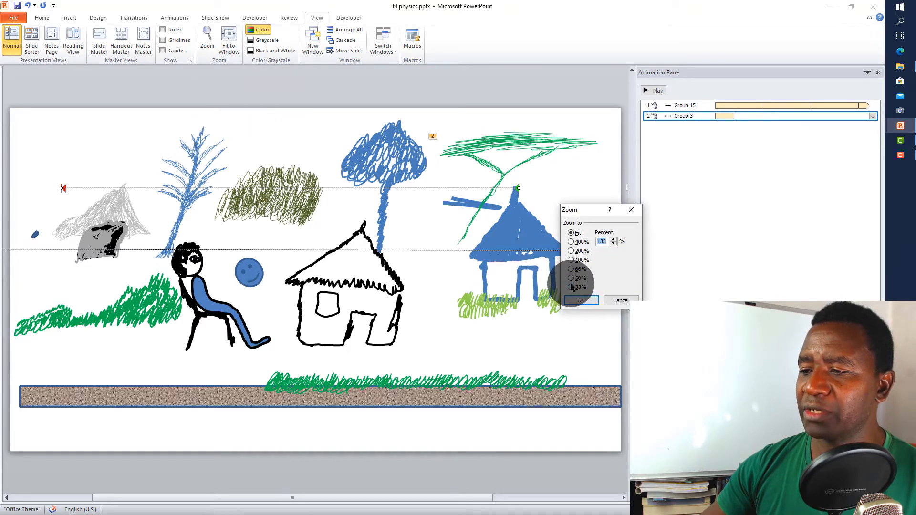
pyautogui.click(580, 300)
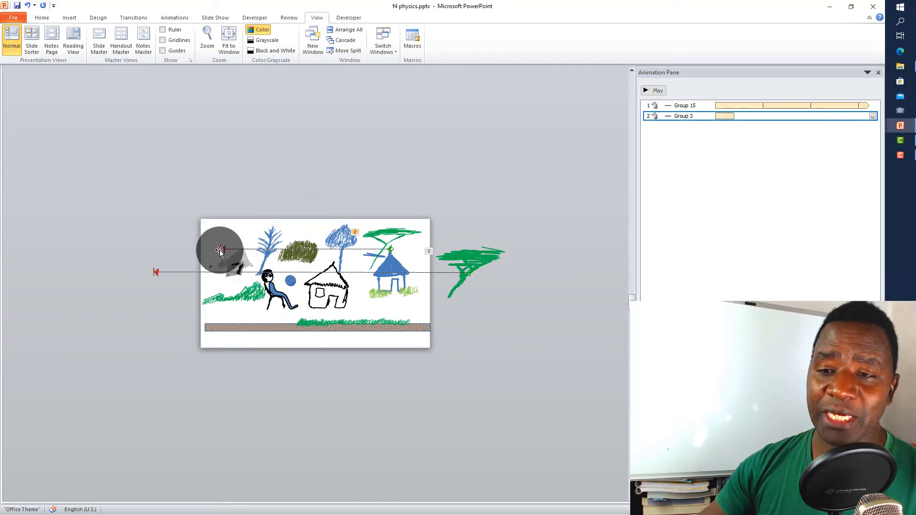
# Extend the new tree's motion path past the slide's left edge and move the tree off the slide's right edge
pyautogui.moveTo(217, 249); pyautogui.dragTo(123, 246)
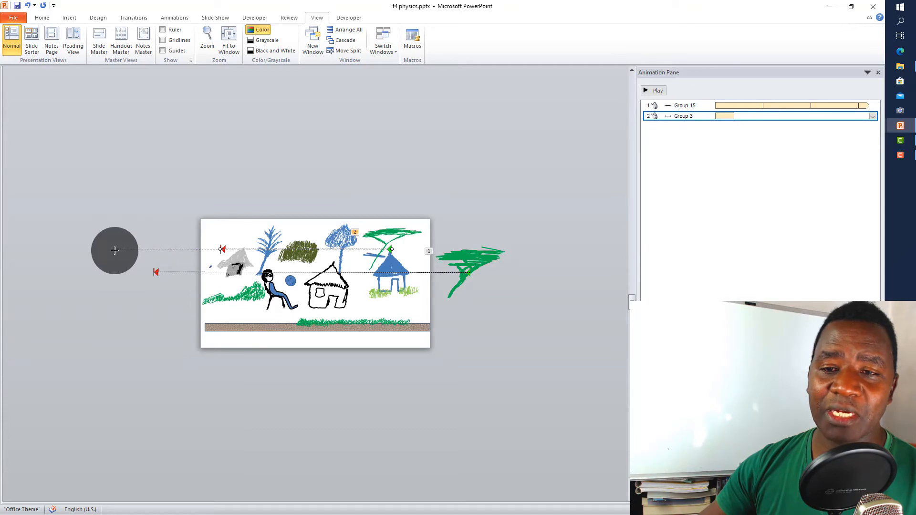
pyautogui.click(395, 237)
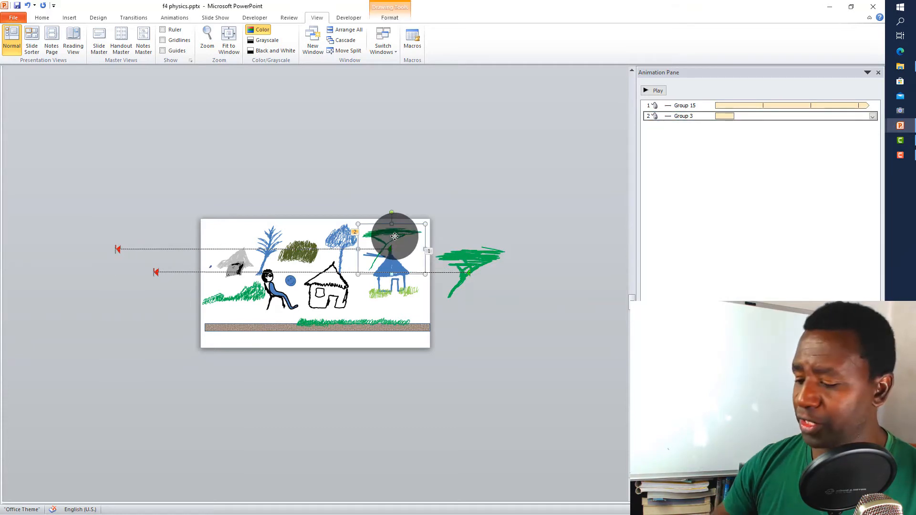
pyautogui.press('Right')
pyautogui.press('Right')
pyautogui.press('Right')
pyautogui.press('Right')
pyautogui.press('Right')
pyautogui.press('Right')
pyautogui.press('Right')
pyautogui.press('Right')
pyautogui.press('Right')
pyautogui.press('Right')
pyautogui.press('Right')
pyautogui.press('Right')
pyautogui.press('Right')
pyautogui.press('Right')
pyautogui.press('Right')
pyautogui.press('Right')
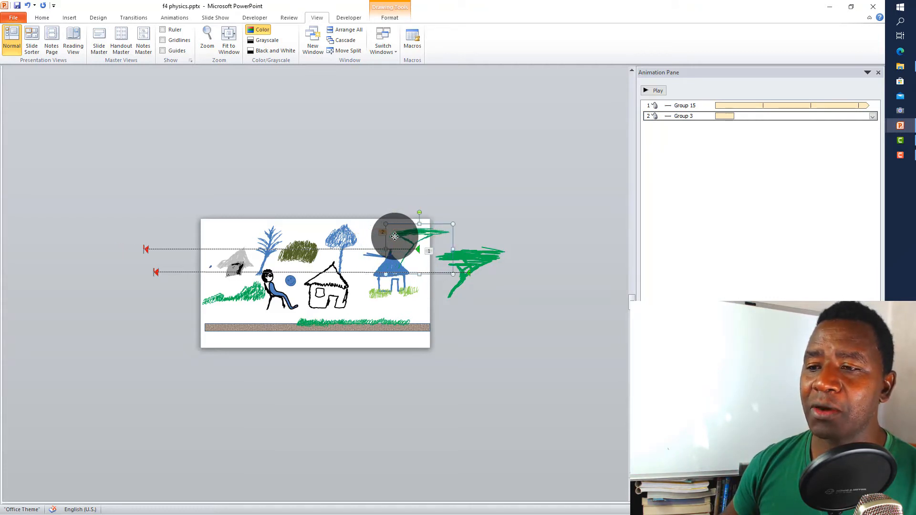
pyautogui.press('Right')
pyautogui.press('Right')
pyautogui.press('Right')
pyautogui.press('Right')
pyautogui.press('Right')
pyautogui.press('Right')
pyautogui.press('Right')
pyautogui.press('Right')
pyautogui.press('Right')
pyautogui.press('Right')
pyautogui.press('Right')
pyautogui.press('Right')
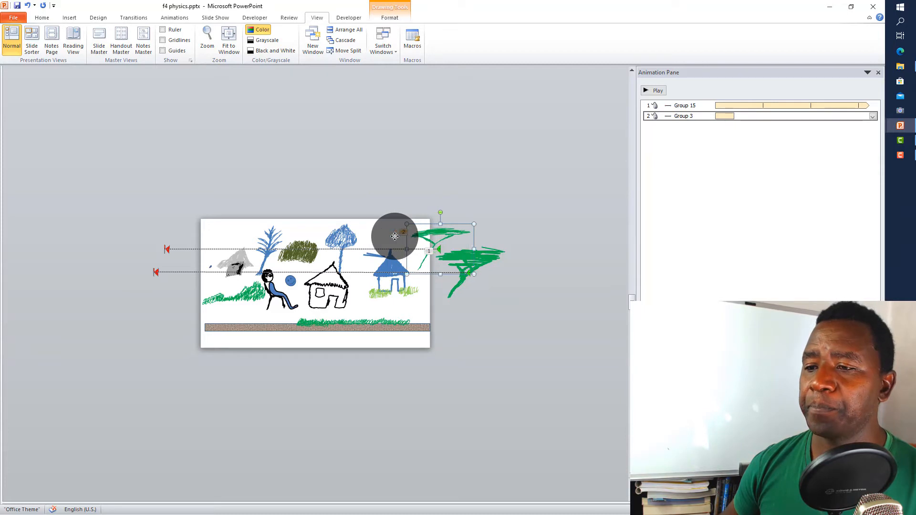
pyautogui.press('Right')
pyautogui.press('Right')
pyautogui.press('Right')
pyautogui.press('Right')
pyautogui.press('Right')
pyautogui.press('Right')
pyautogui.press('Right')
pyautogui.press('Right')
pyautogui.press('Right')
pyautogui.press('Right')
pyautogui.press('Right')
pyautogui.press('Right')
pyautogui.press('Right')
pyautogui.press('Right')
pyautogui.press('Right')
pyautogui.press('Right')
pyautogui.press('Right')
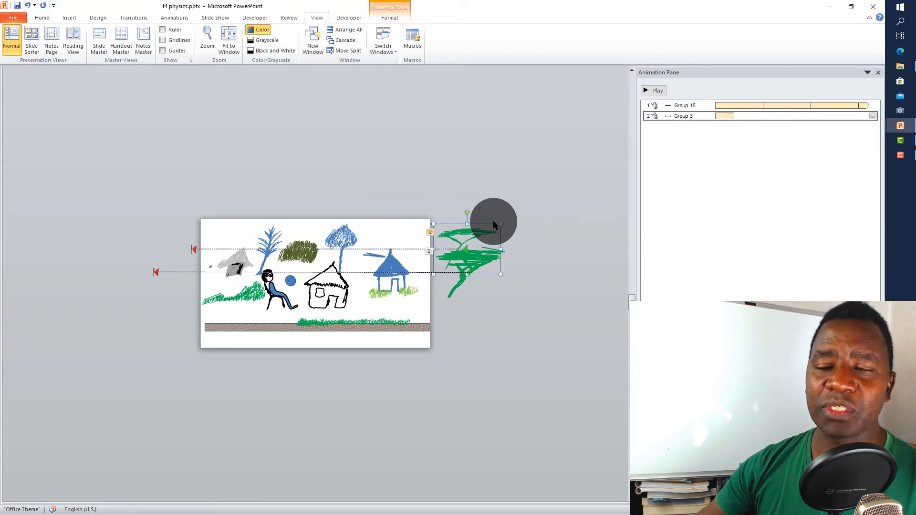
# Extend the new tree's motion path further left so it ends beyond the other tree's path
pyautogui.click(192, 249)
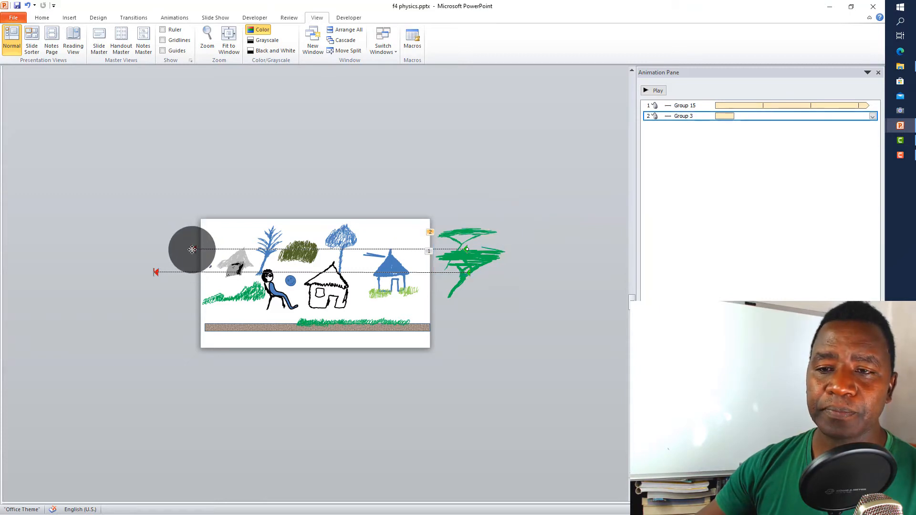
pyautogui.moveTo(190, 249); pyautogui.dragTo(130, 246)
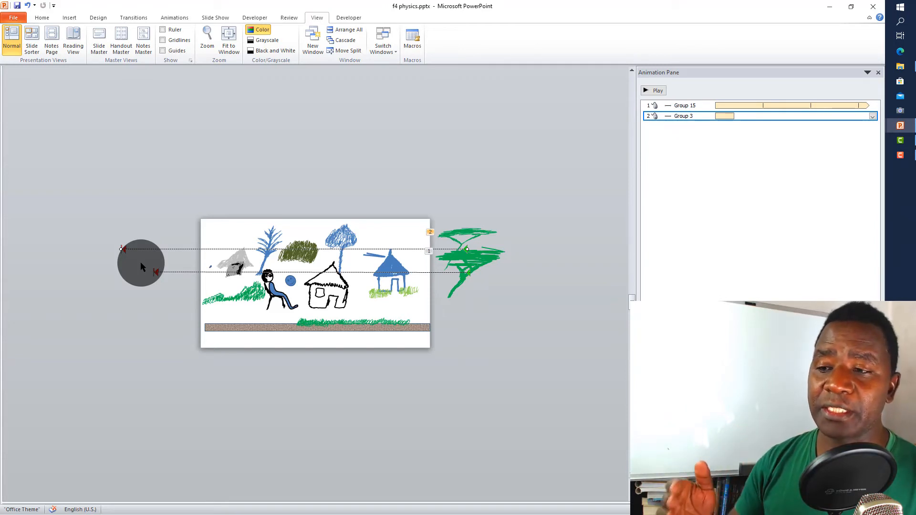
pyautogui.moveTo(140, 262); pyautogui.dragTo(199, 252)
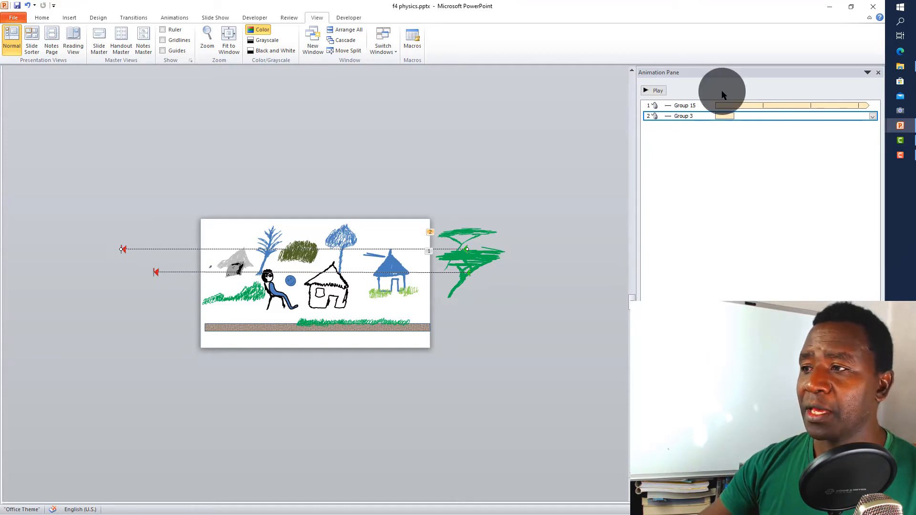
# Set the duration of the new tree's motion path animation to 10 seconds
pyautogui.click(872, 117)
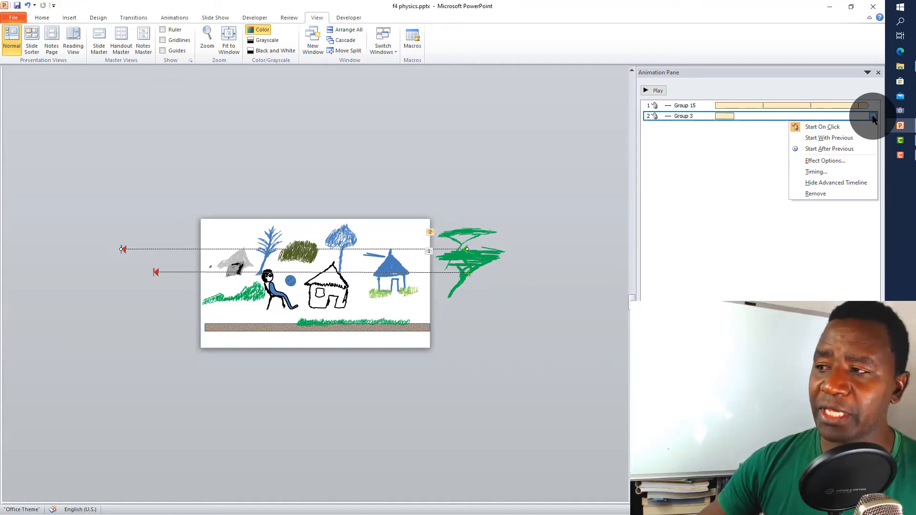
pyautogui.click(815, 171)
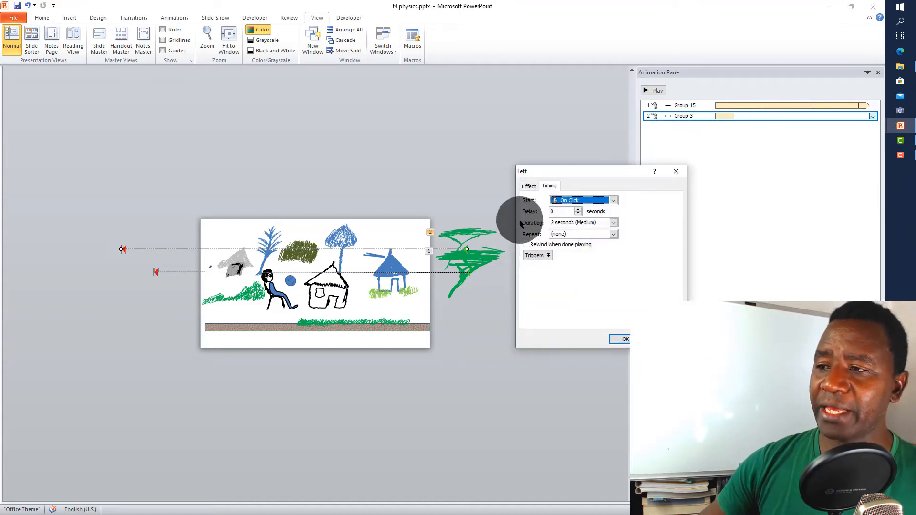
pyautogui.moveTo(599, 171); pyautogui.dragTo(398, 144)
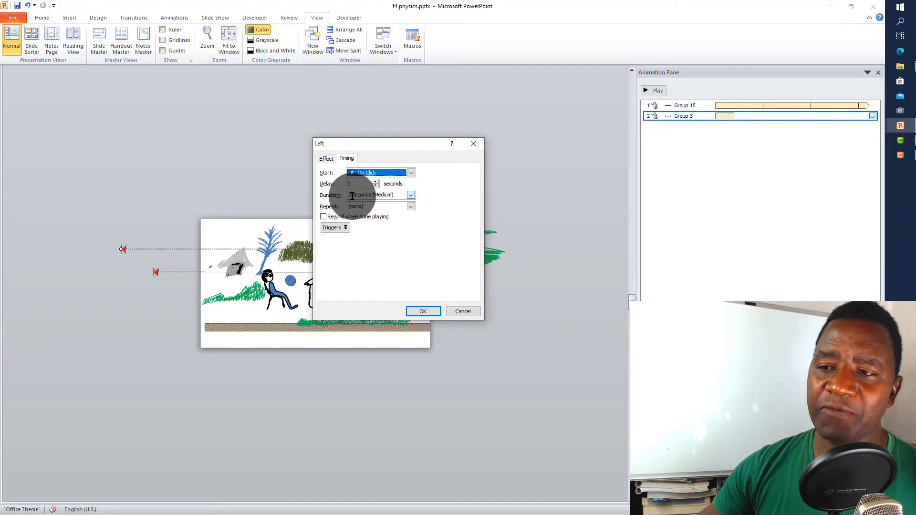
pyautogui.click(410, 196)
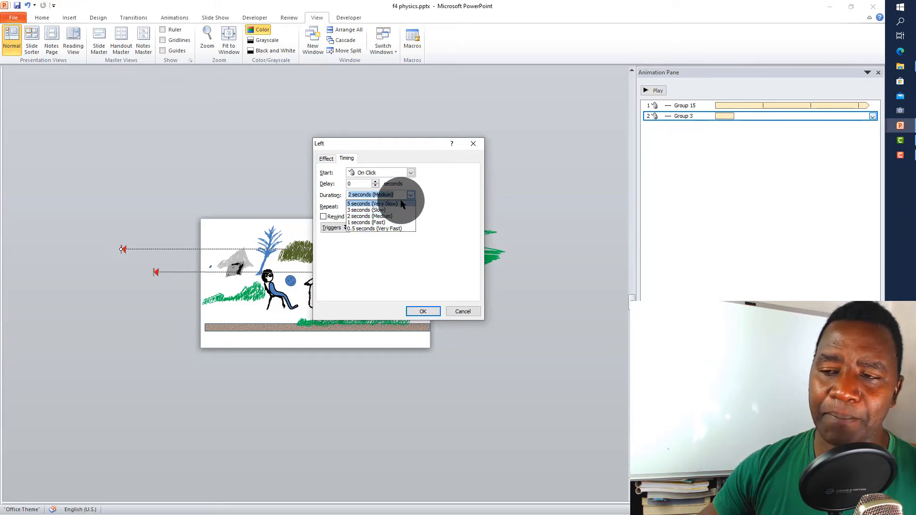
pyautogui.click(353, 199)
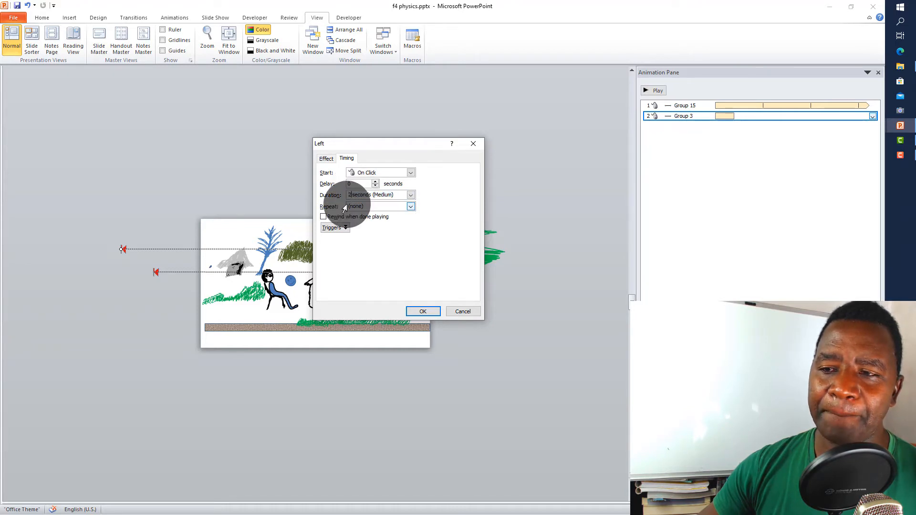
pyautogui.press('BackSpace')
pyautogui.write('10')
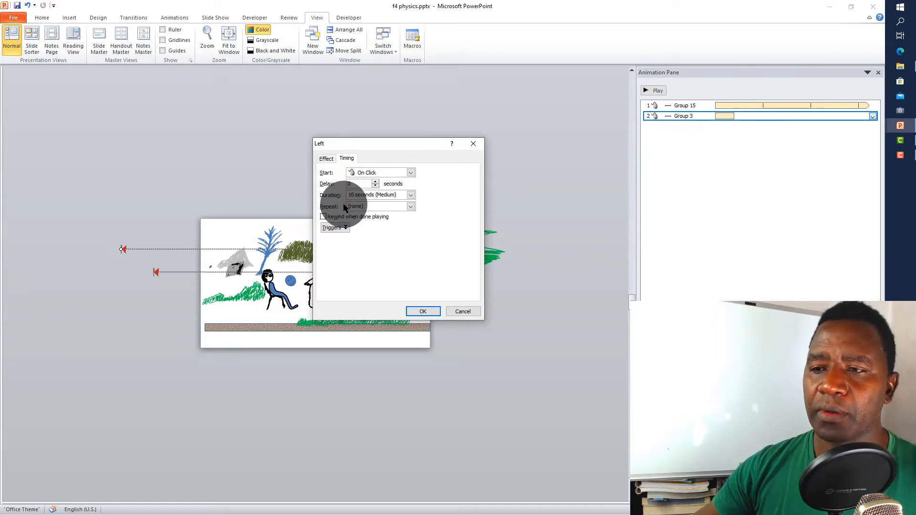
pyautogui.click(423, 312)
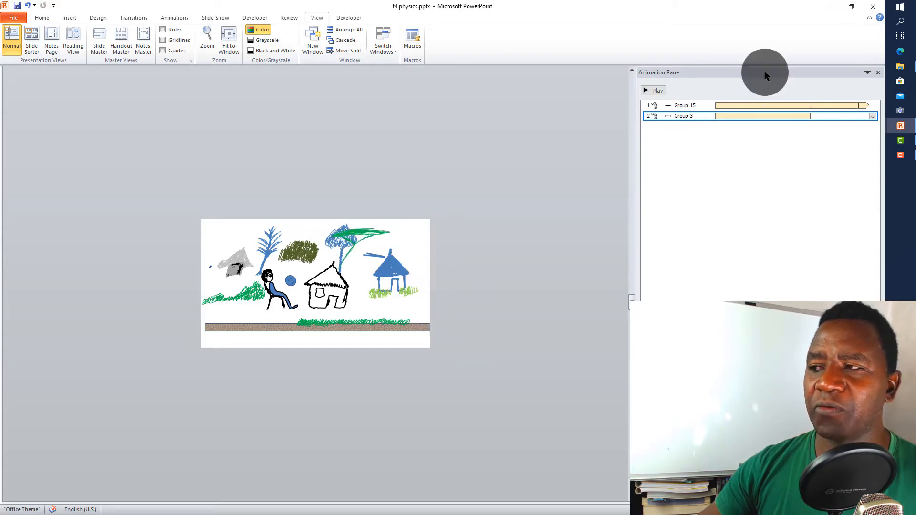
# Set the new tree's animation to Start With Previous and preview the animations
pyautogui.click(873, 117)
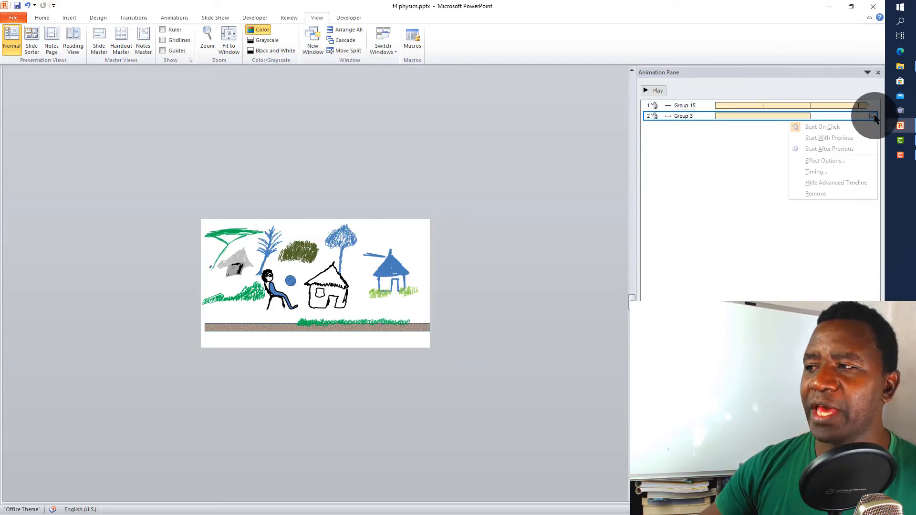
pyautogui.click(861, 135)
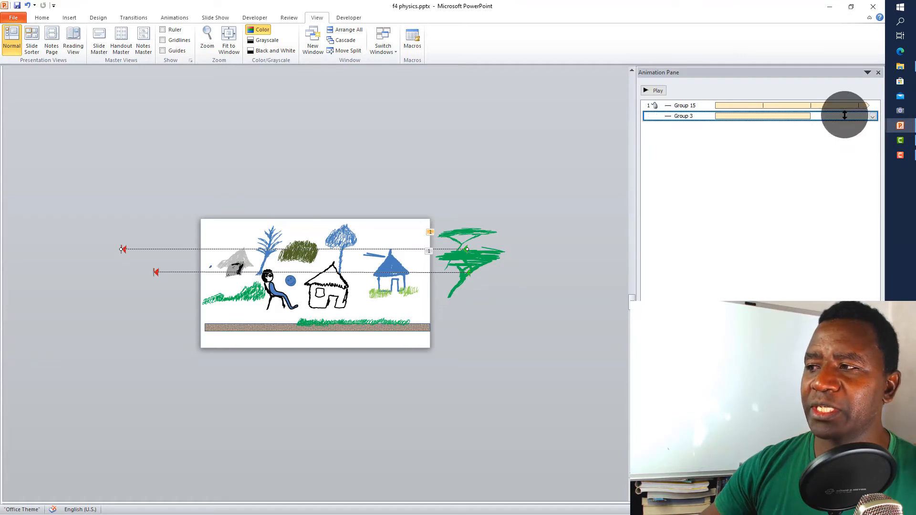
pyautogui.click(873, 117)
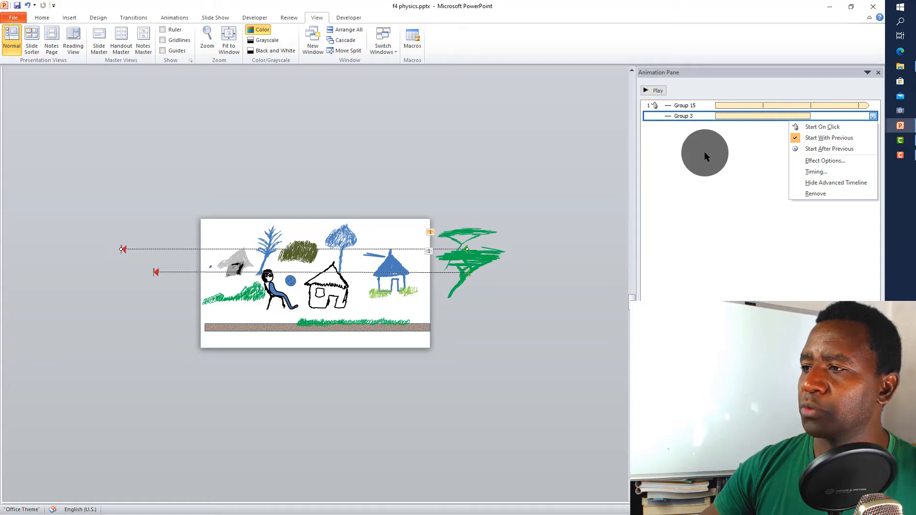
pyautogui.click(675, 143)
pyautogui.click(654, 106)
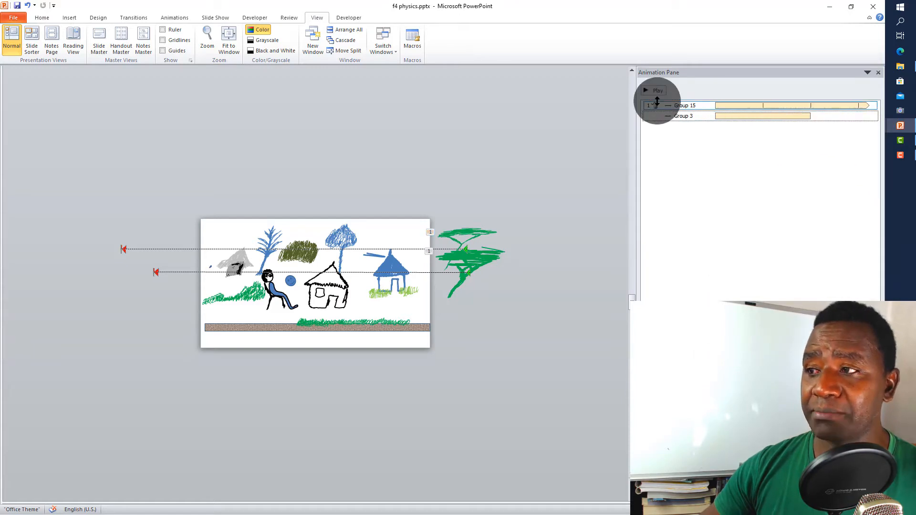
pyautogui.click(655, 95)
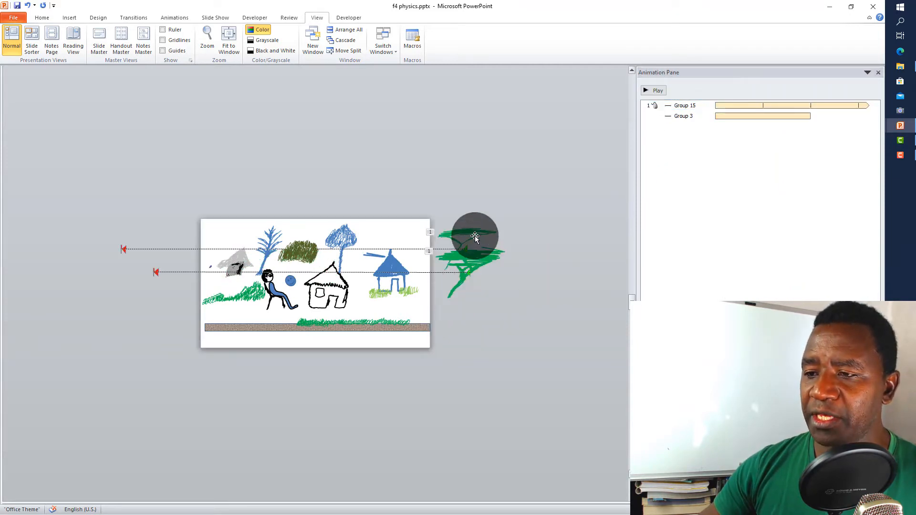
# Move the new tree down onto the other tree beyond the slide's right edge, and preview both animations
pyautogui.click(474, 238)
pyautogui.press('Down')
pyautogui.press('Down')
pyautogui.press('Down')
pyautogui.press('Down')
pyautogui.press('Down')
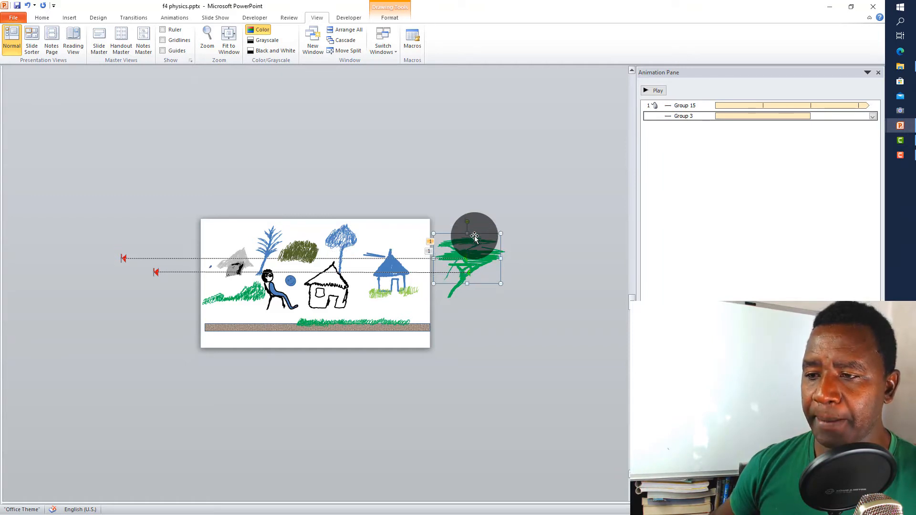
pyautogui.press('Down')
pyautogui.press('Down')
pyautogui.press('Down')
pyautogui.press('Down')
pyautogui.press('Down')
pyautogui.press('Down')
pyautogui.press('Down')
pyautogui.press('Down')
pyautogui.press('Down')
pyautogui.press('Down')
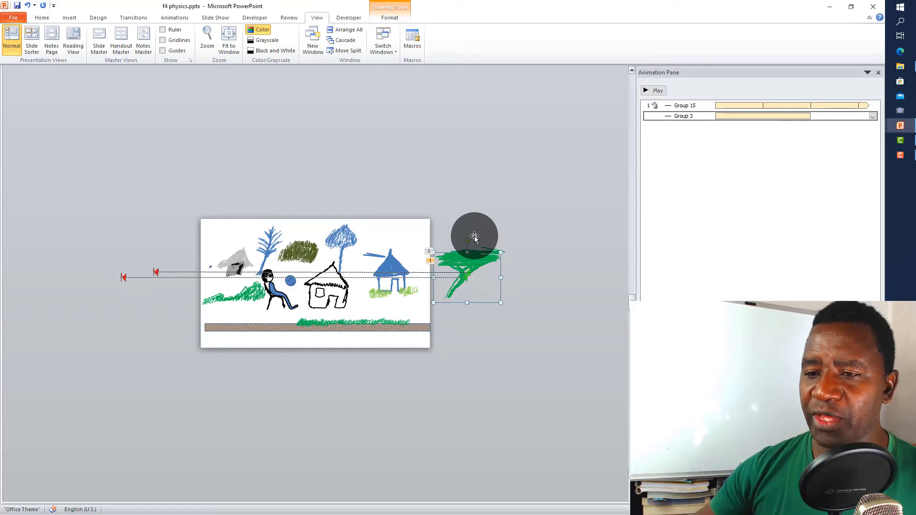
pyautogui.click(648, 92)
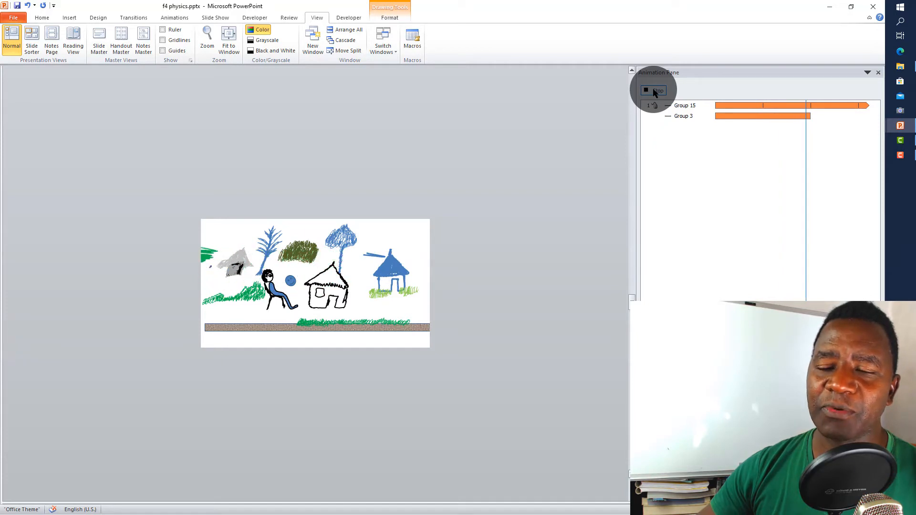
pyautogui.click(653, 91)
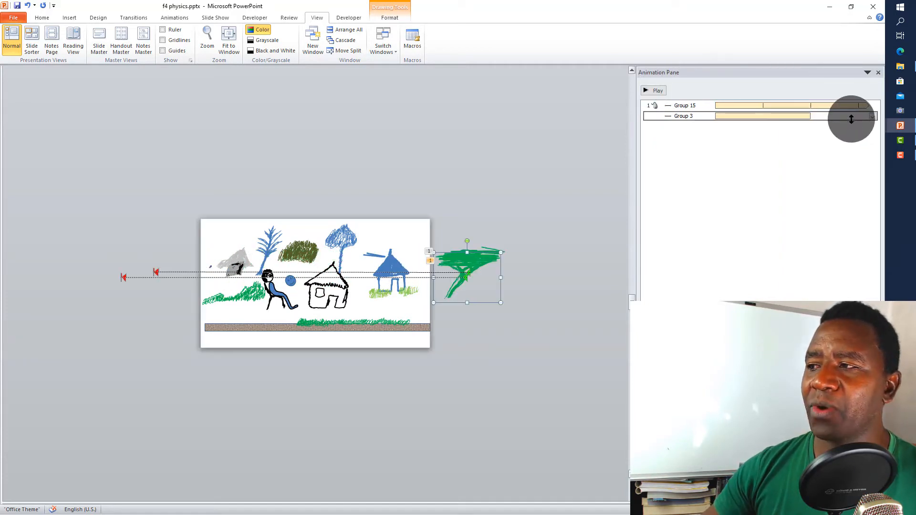
pyautogui.click(852, 118)
pyautogui.click(871, 117)
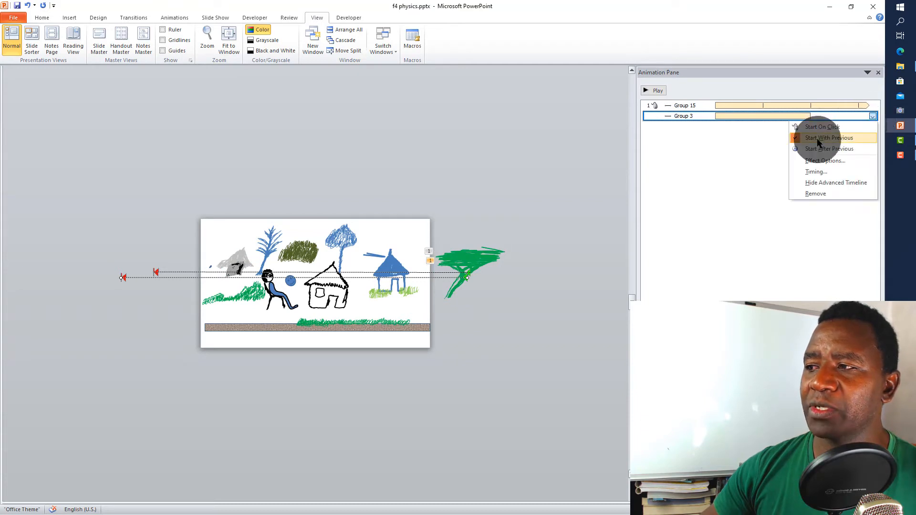
pyautogui.click(839, 175)
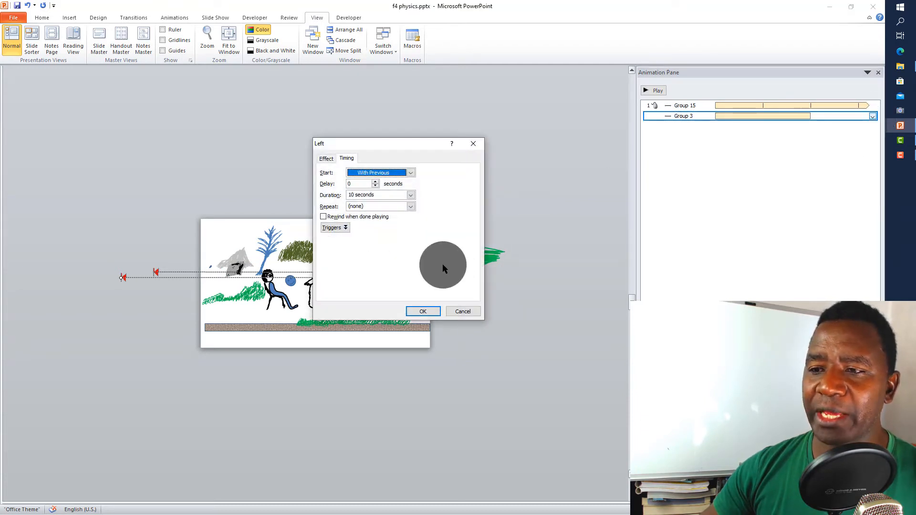
pyautogui.click(409, 206)
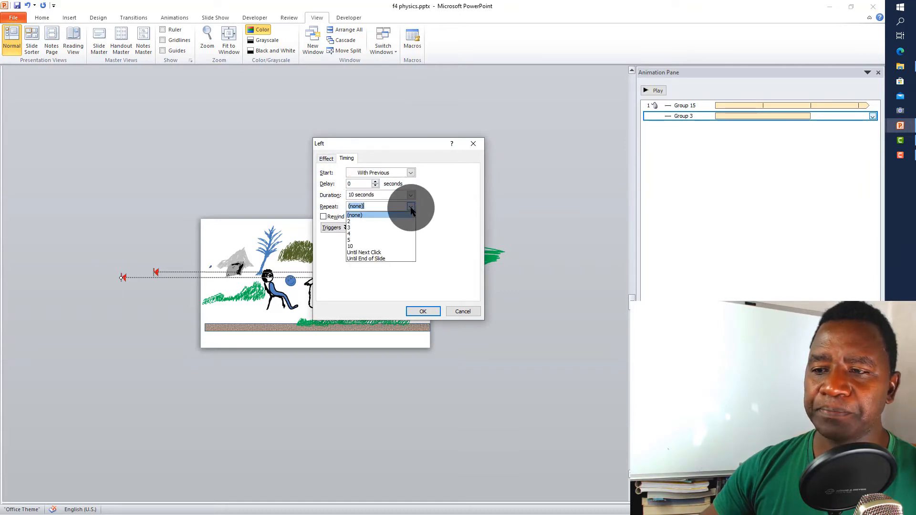
pyautogui.click(405, 253)
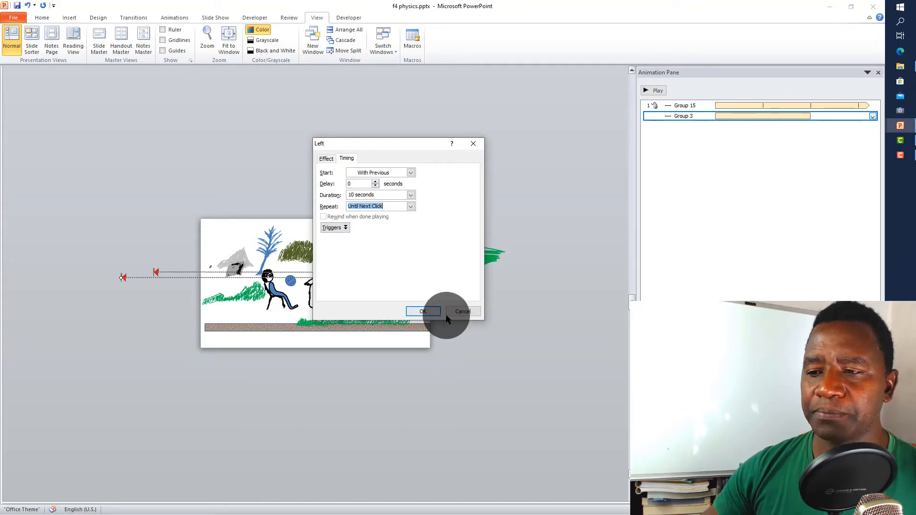
pyautogui.click(463, 312)
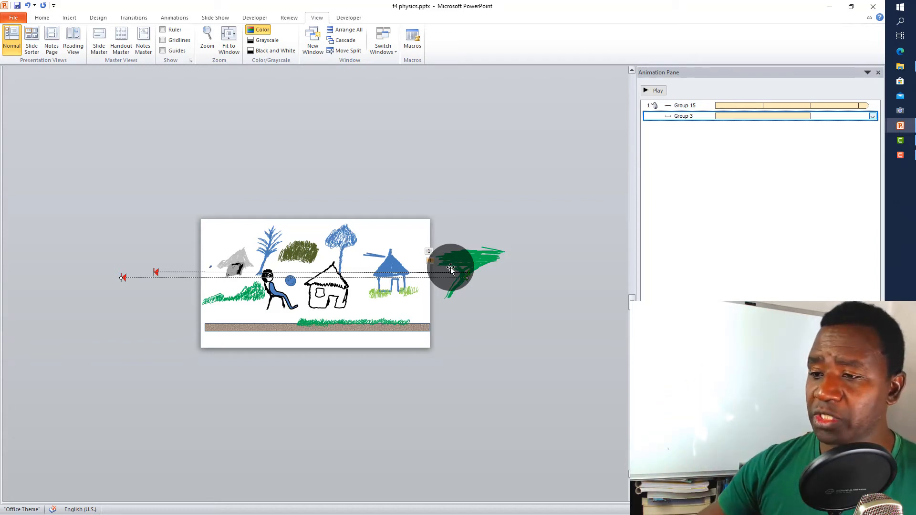
# Set the duration of the Group 15 tree's motion path to 3 seconds (Slow) and preview both tree animations
pyautogui.click(483, 266)
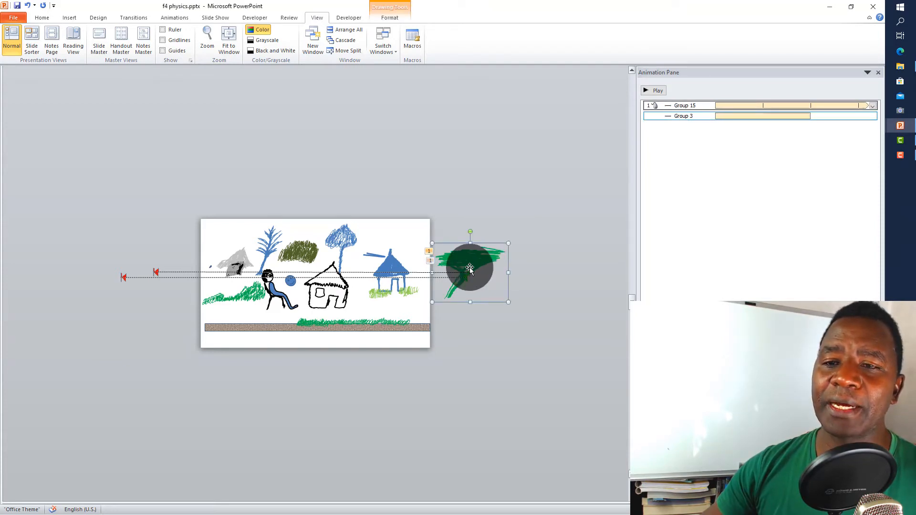
pyautogui.click(144, 278)
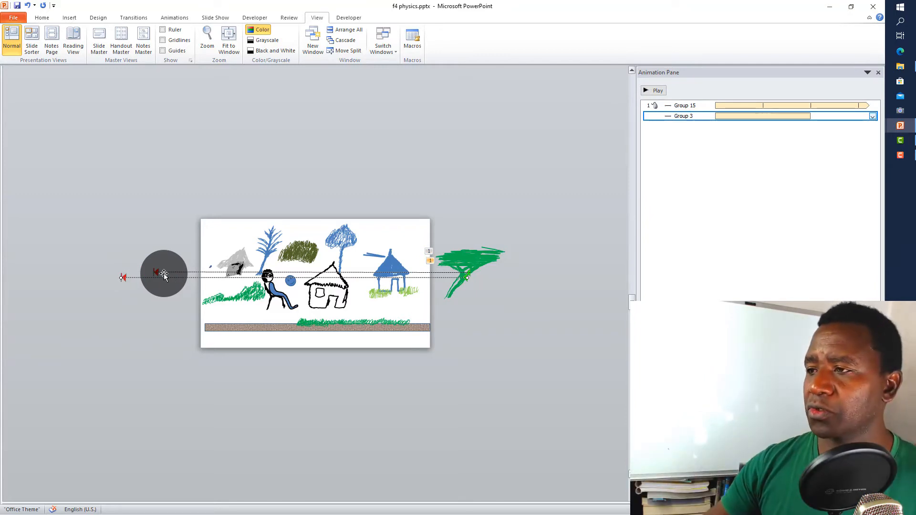
pyautogui.click(454, 293)
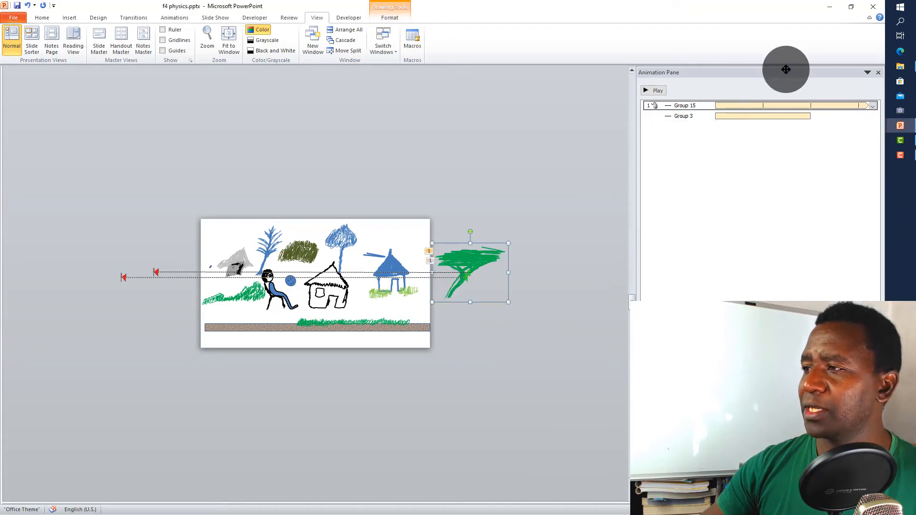
pyautogui.click(872, 106)
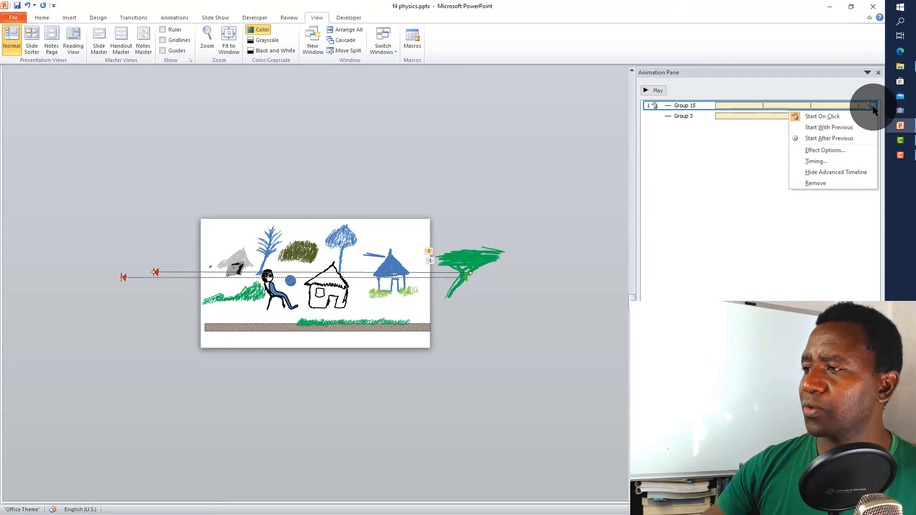
pyautogui.click(814, 161)
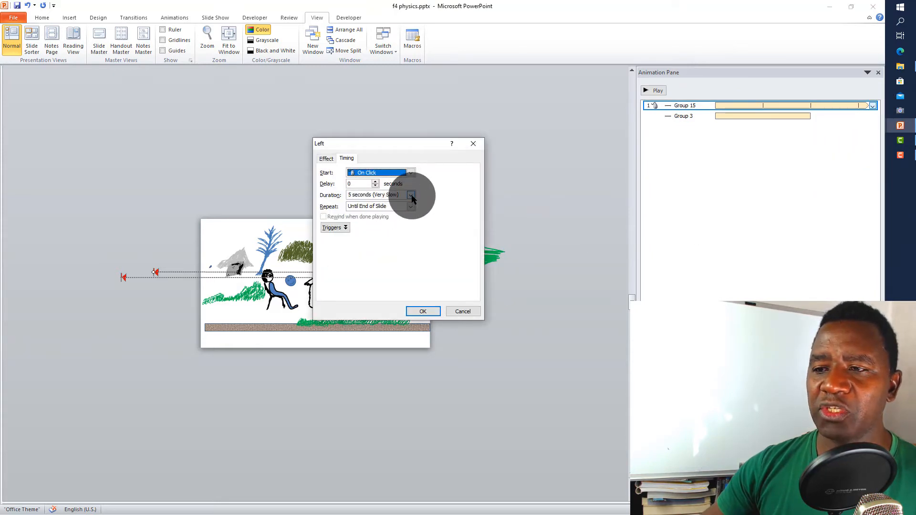
pyautogui.click(411, 196)
pyautogui.click(407, 210)
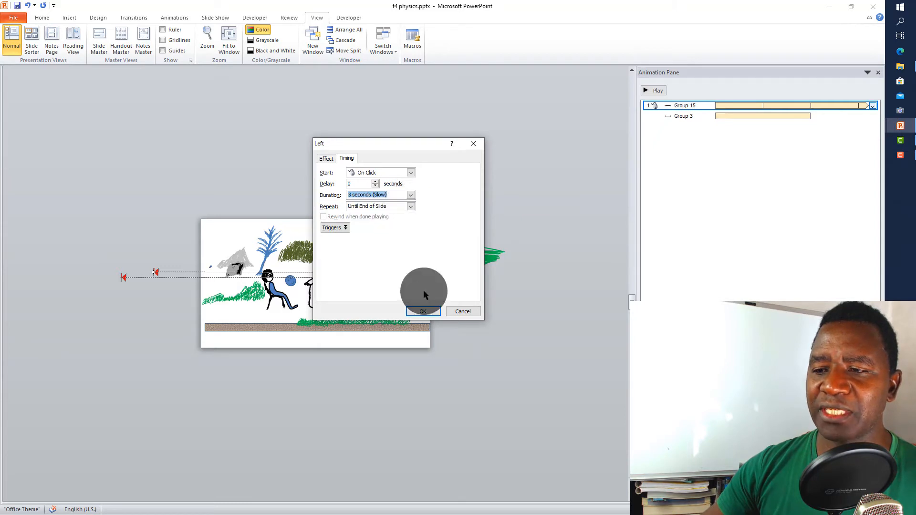
pyautogui.click(423, 311)
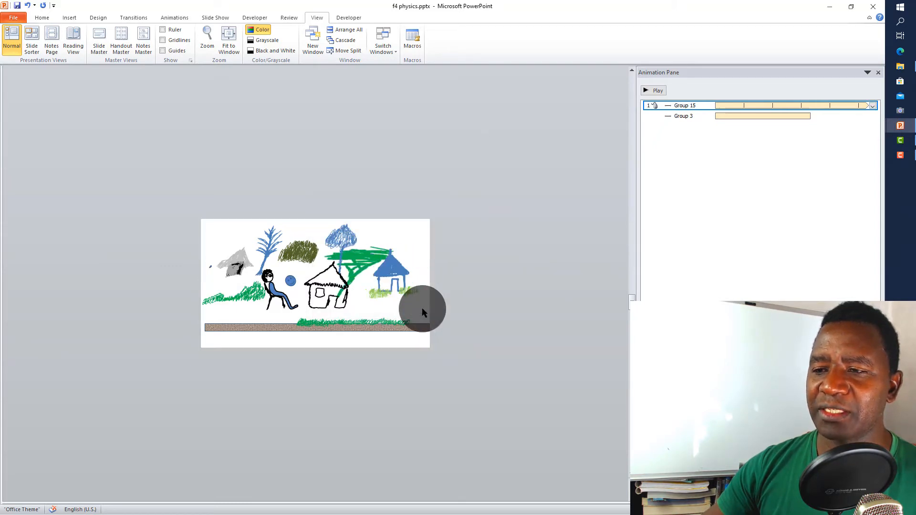
pyautogui.click(655, 91)
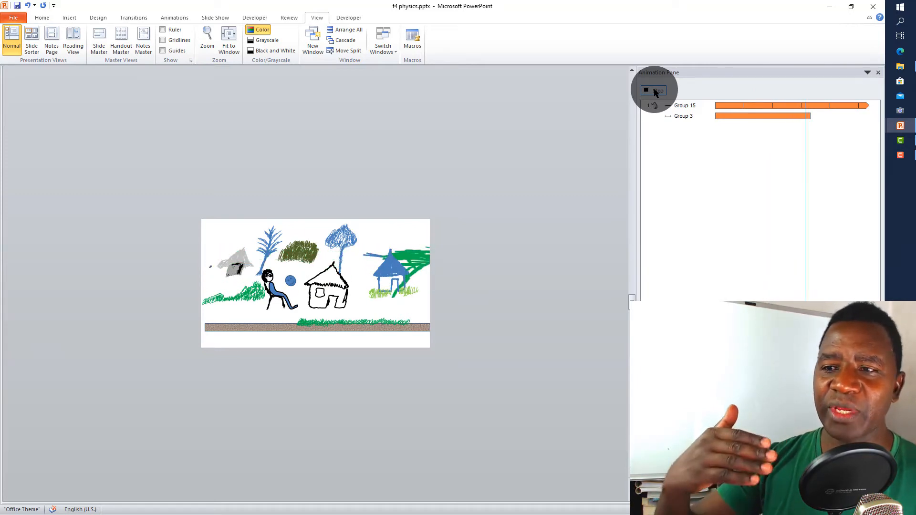
pyautogui.click(656, 91)
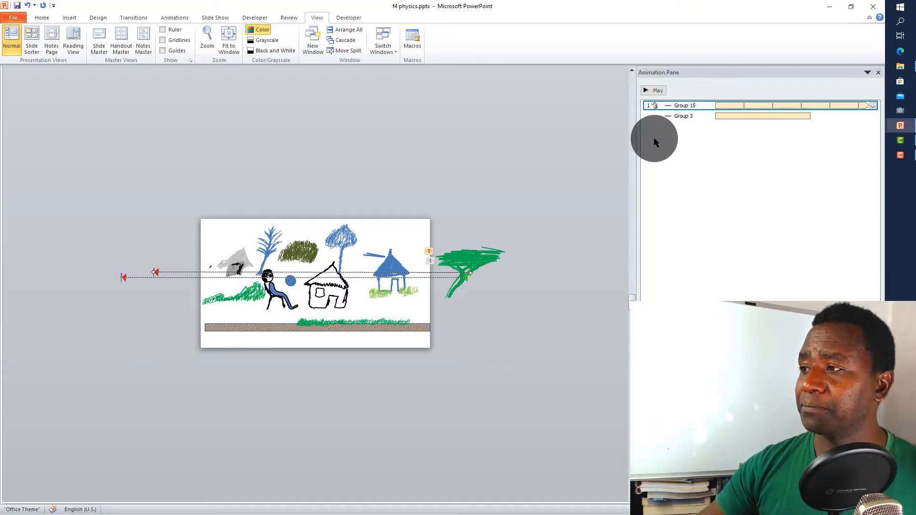
# Set the Group 3 tree's motion path animation to repeat Until End of Slide
pyautogui.click(864, 117)
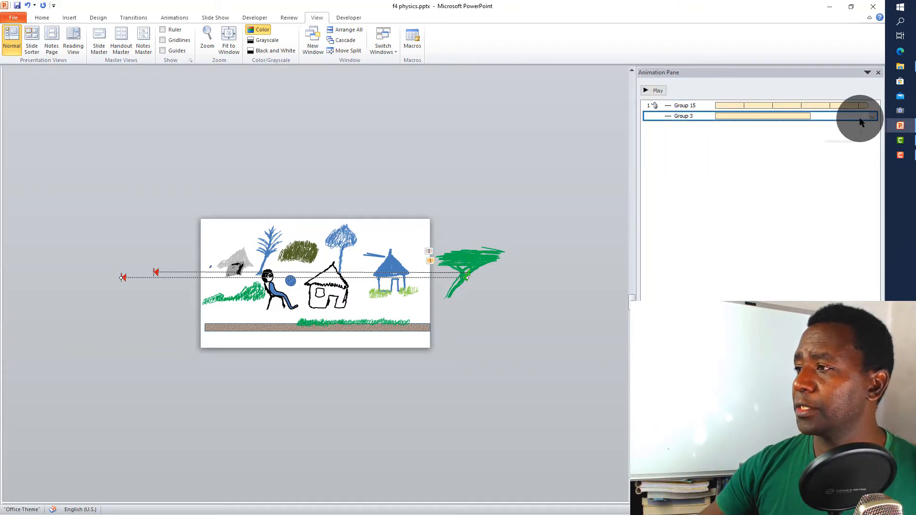
pyautogui.click(872, 117)
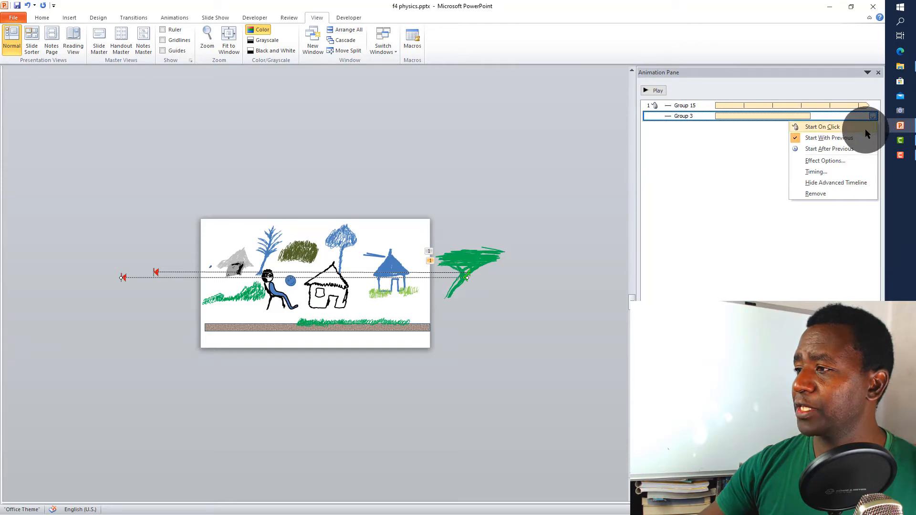
pyautogui.click(856, 173)
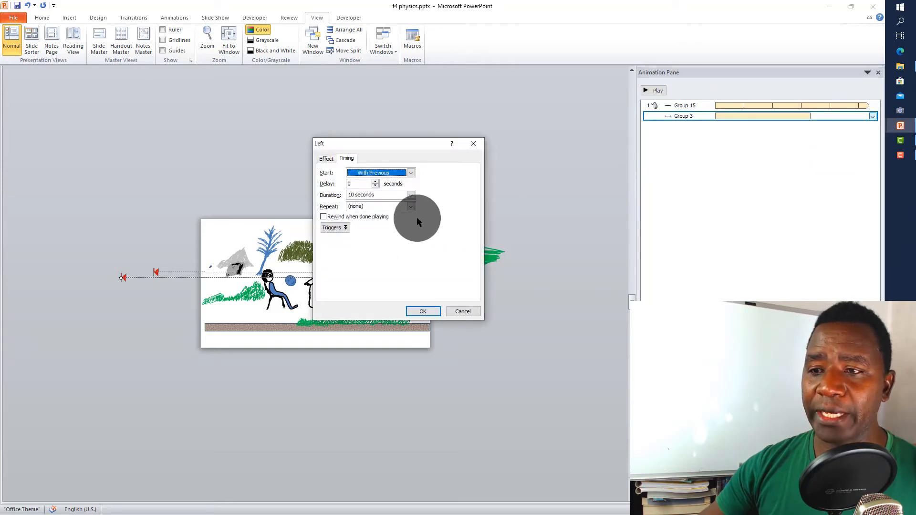
pyautogui.click(413, 206)
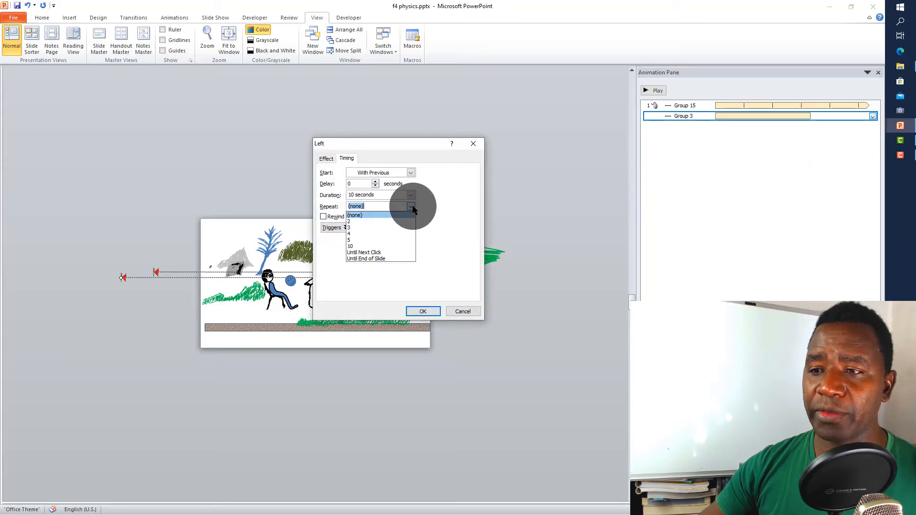
pyautogui.click(403, 258)
pyautogui.click(422, 311)
pyautogui.click(787, 144)
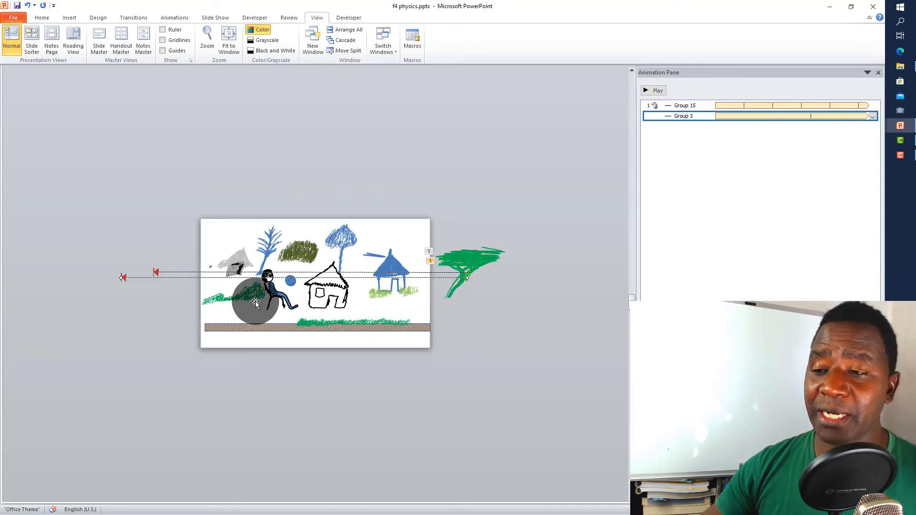
# Play the slide show from the current slide to watch the trees pass, and exit the show
pyautogui.click(228, 21)
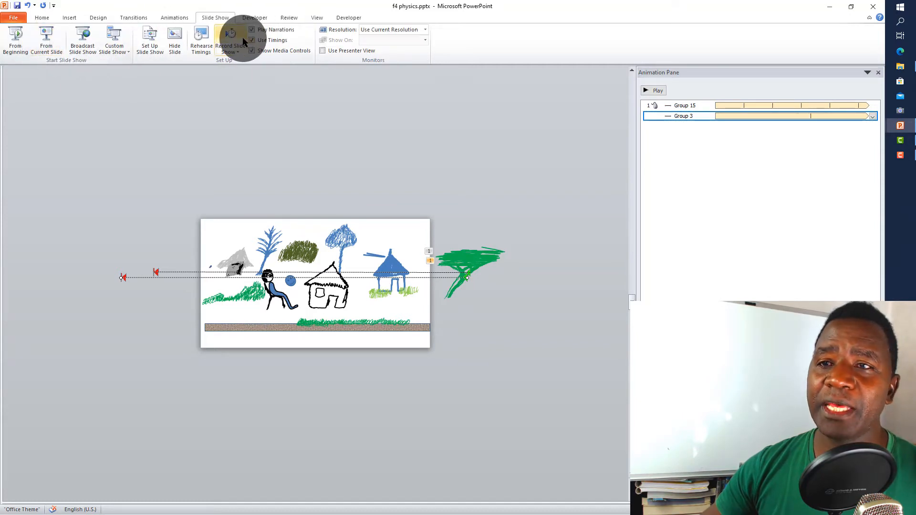
pyautogui.click(47, 47)
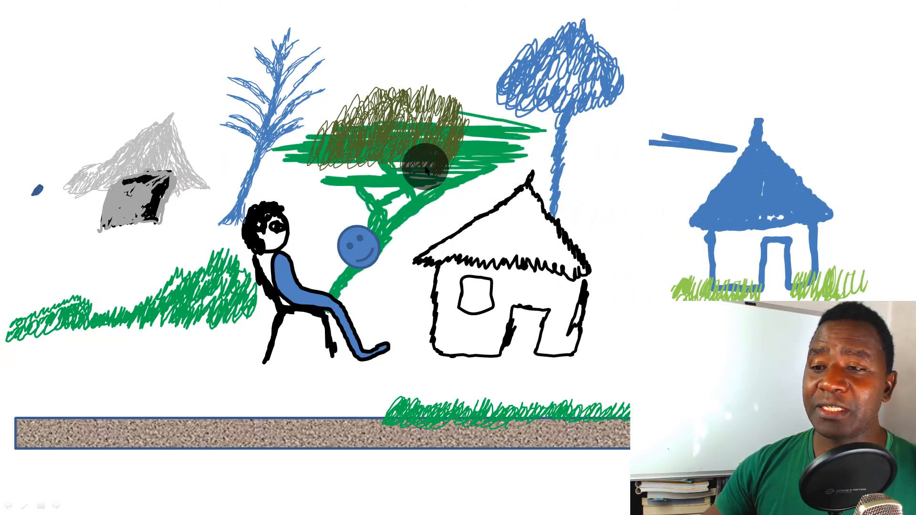
pyautogui.click(302, 428)
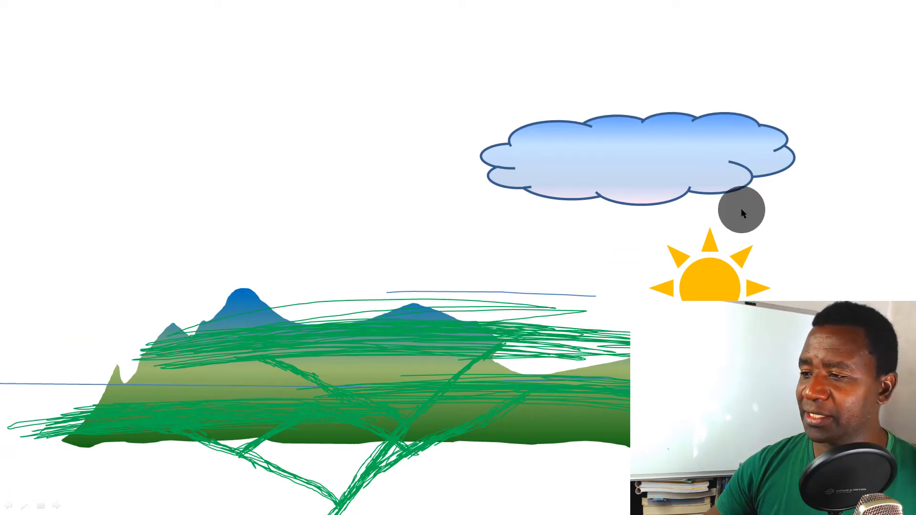
pyautogui.click(770, 214)
pyautogui.click(770, 214)
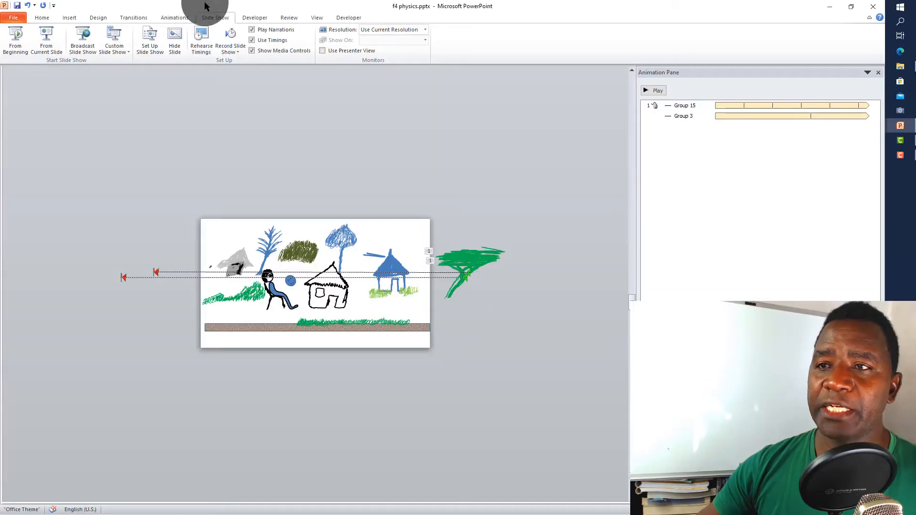
# Fit the slide to the window and browse the following slides to the Example 1 truck momentum slide
pyautogui.click(316, 18)
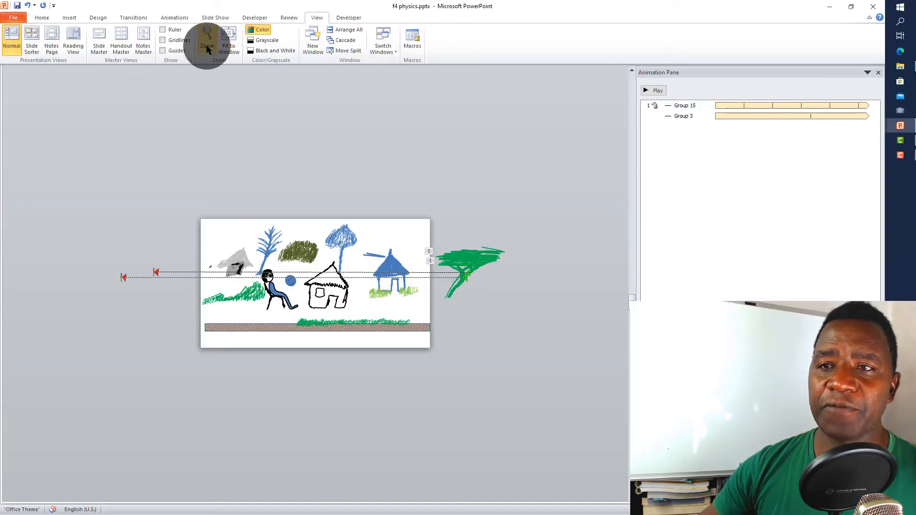
pyautogui.click(227, 48)
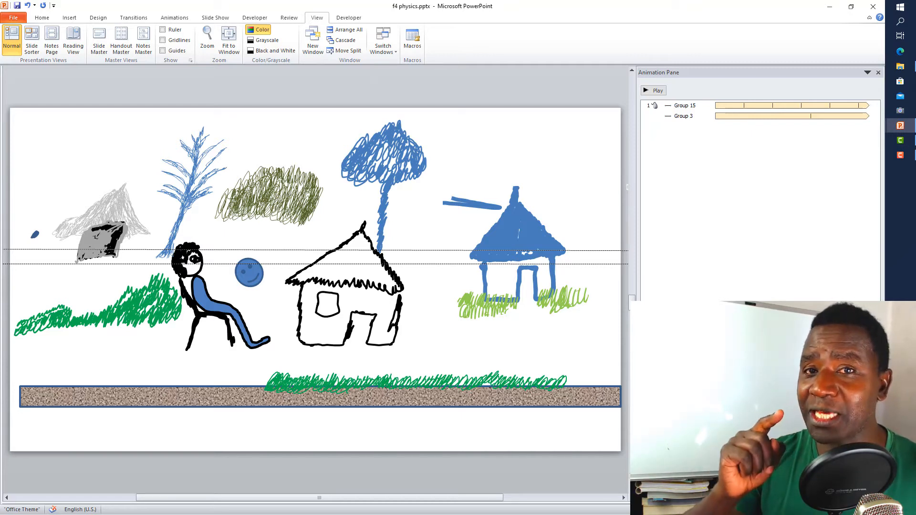
pyautogui.scroll(-5, 314, 282)
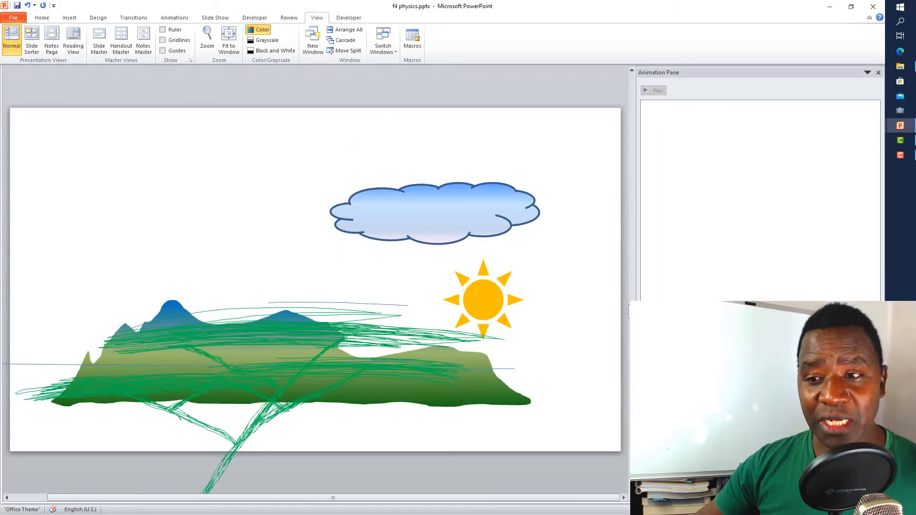
pyautogui.scroll(-2, 315, 281)
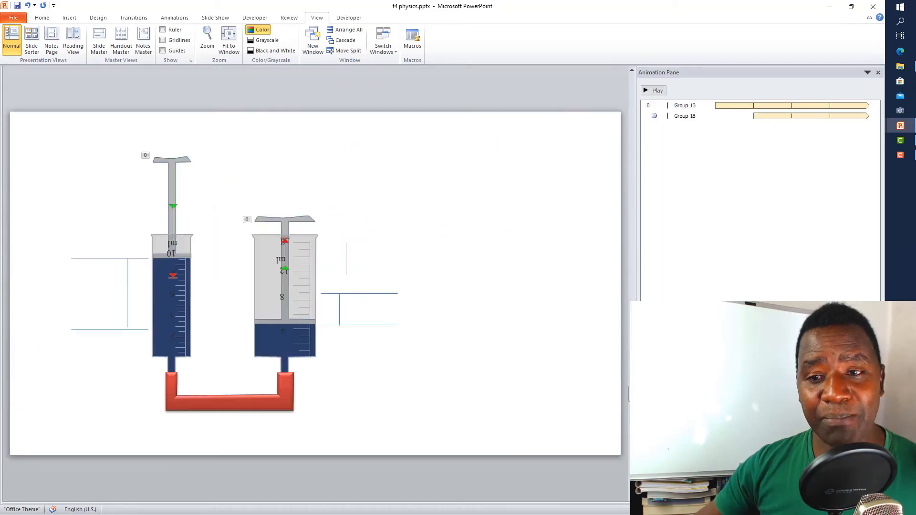
pyautogui.scroll(1, 315, 282)
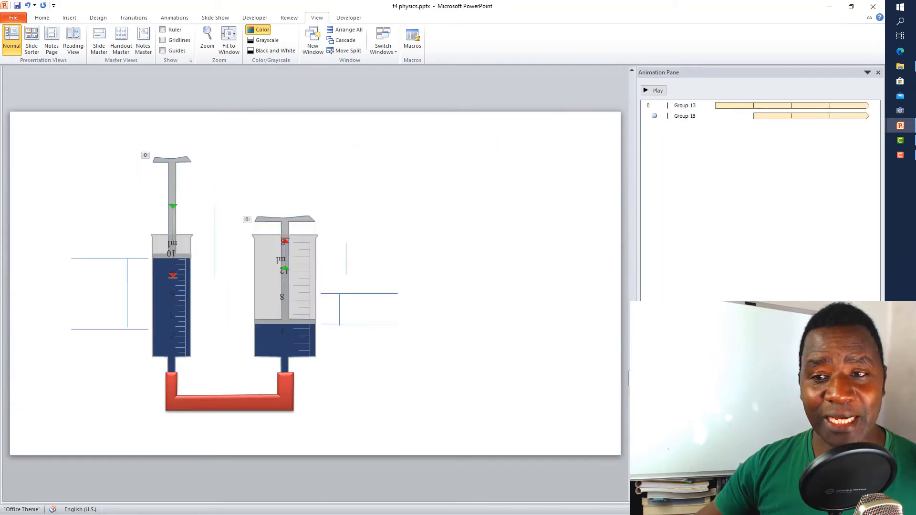
pyautogui.scroll(2, 315, 281)
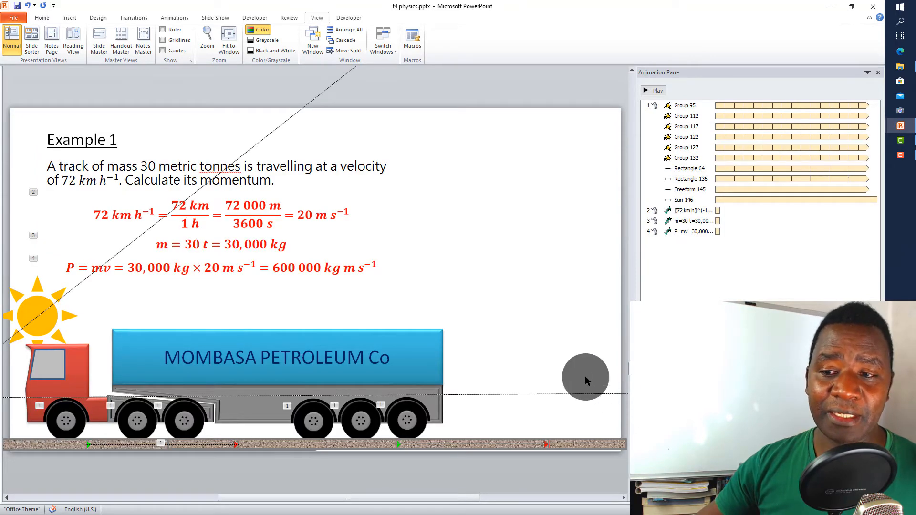
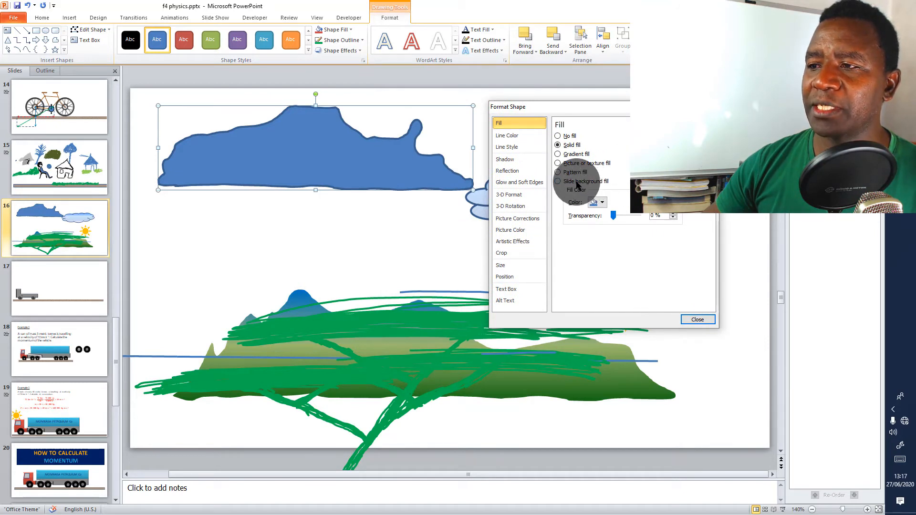
# Fill the upper blue mountain shape with the Moss gradient preset and move its middle gradient stop to 65%
pyautogui.click(557, 154)
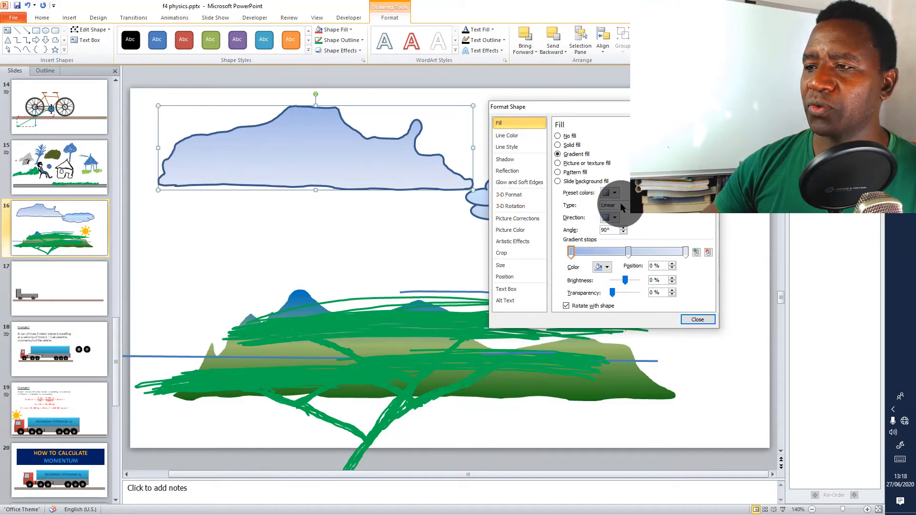
pyautogui.click(615, 193)
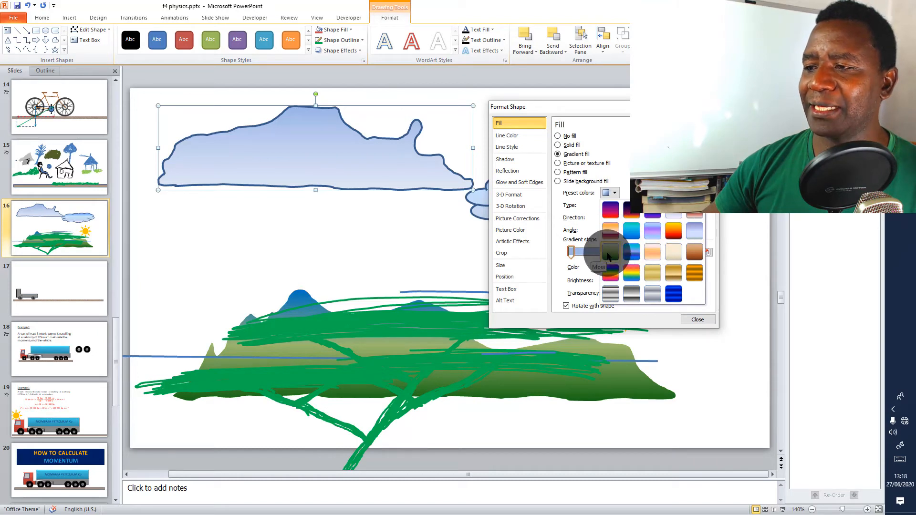
pyautogui.click(609, 252)
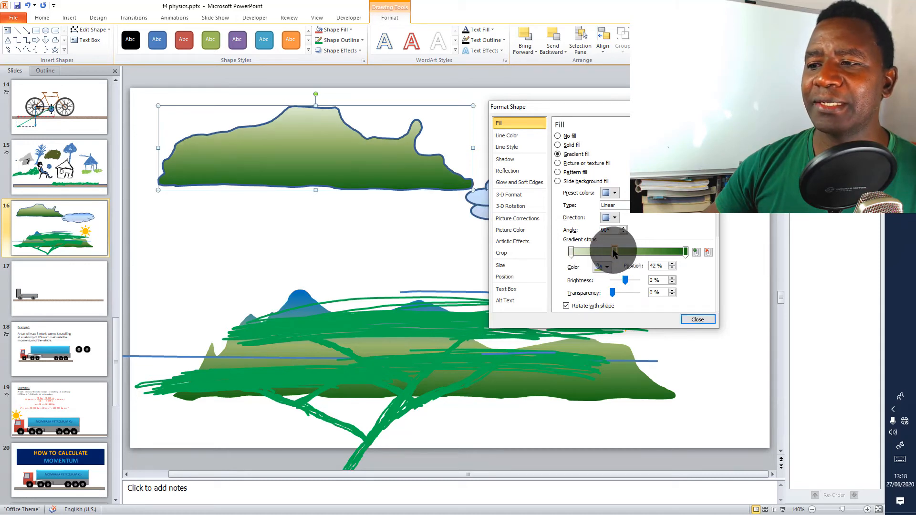
pyautogui.moveTo(614, 253); pyautogui.dragTo(638, 256)
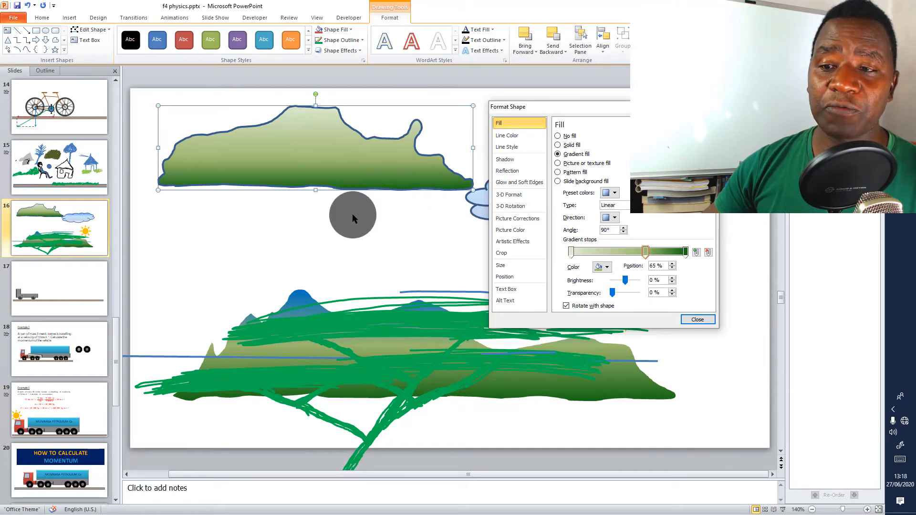
# Move the blue-topped mountain up from behind the green trees to just below the other mountain, and close the shape formatting
pyautogui.click(300, 301)
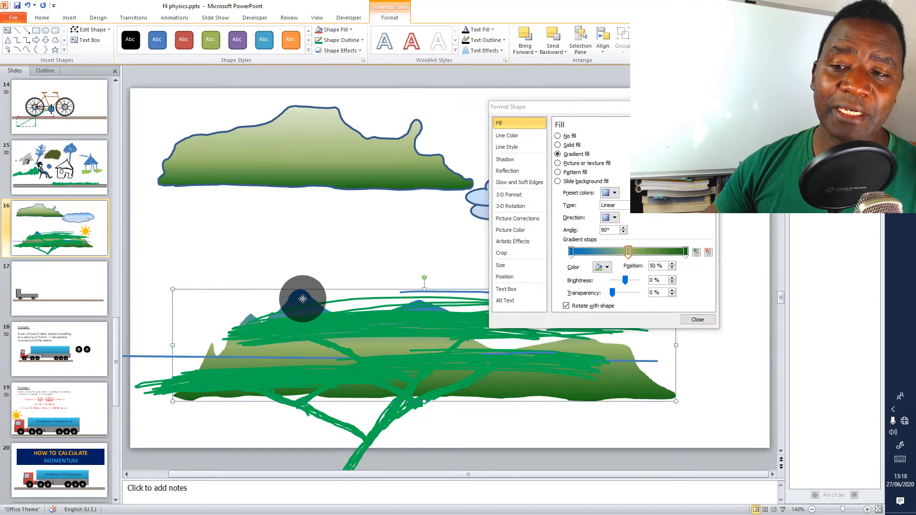
pyautogui.moveTo(299, 290); pyautogui.dragTo(293, 190)
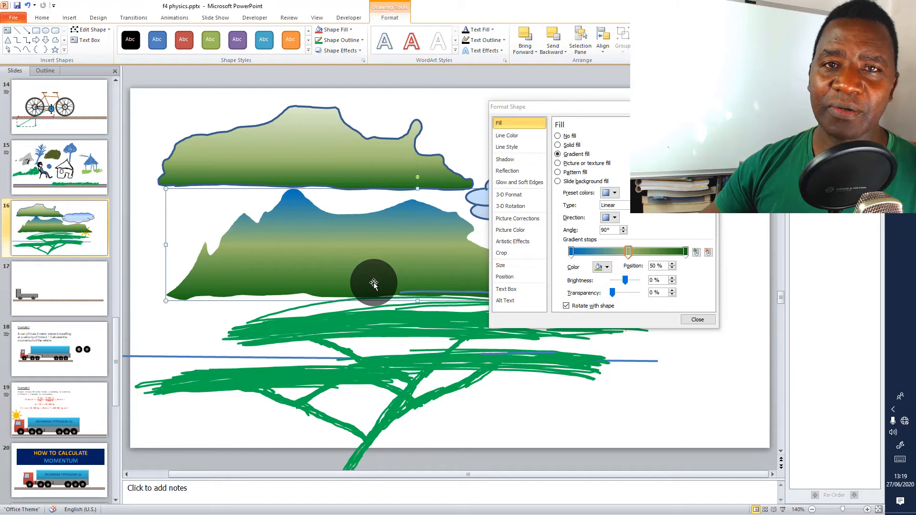
pyautogui.moveTo(374, 282); pyautogui.dragTo(373, 294)
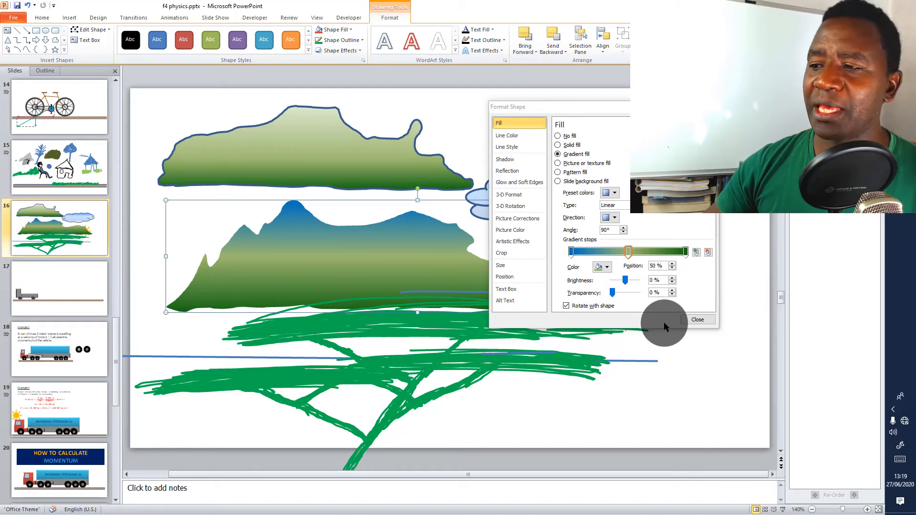
pyautogui.click(698, 320)
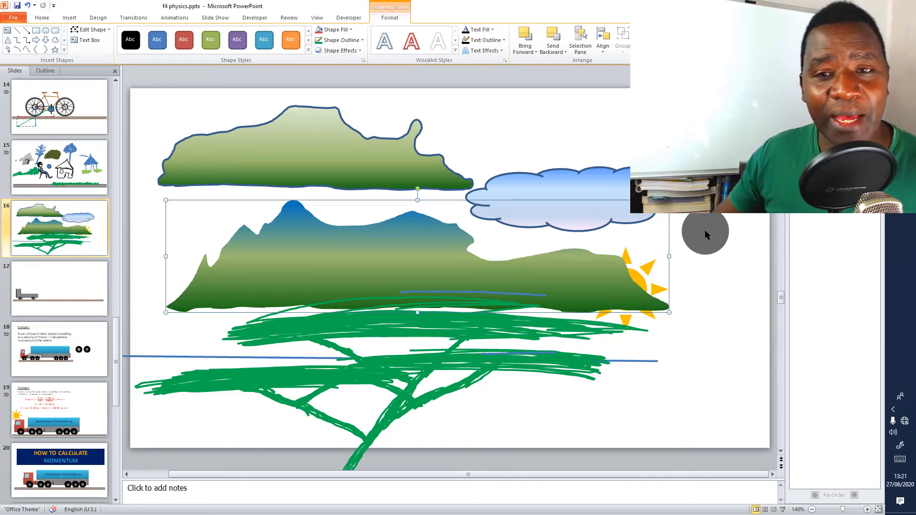
# Start the slide show from slide 19, the Example 1 truck momentum slide
pyautogui.click(68, 402)
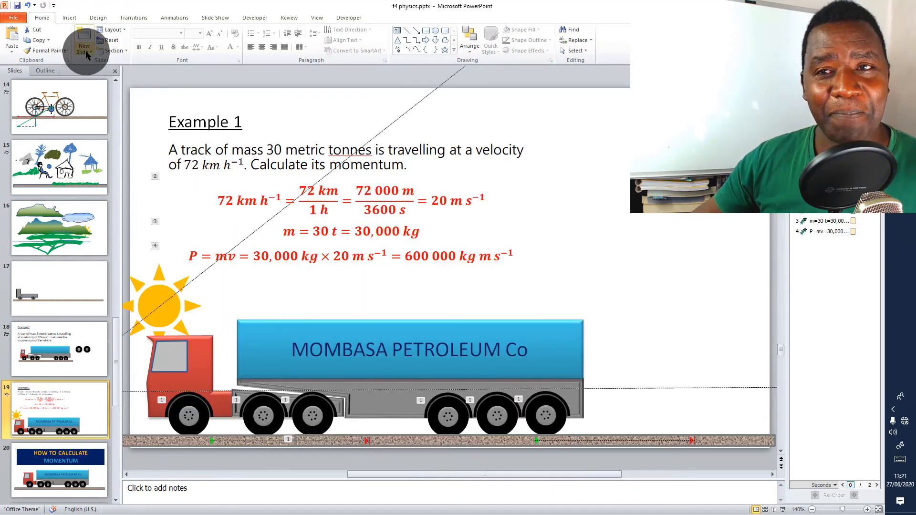
pyautogui.click(215, 17)
pyautogui.click(44, 38)
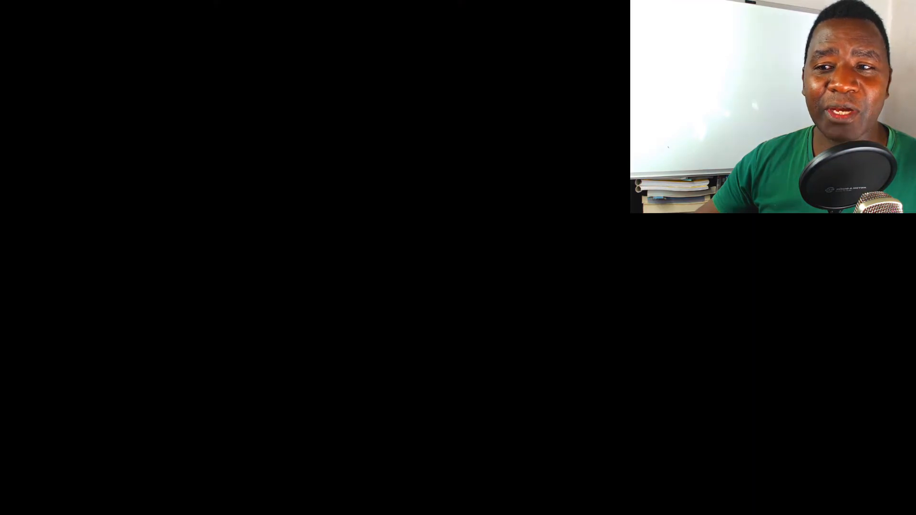